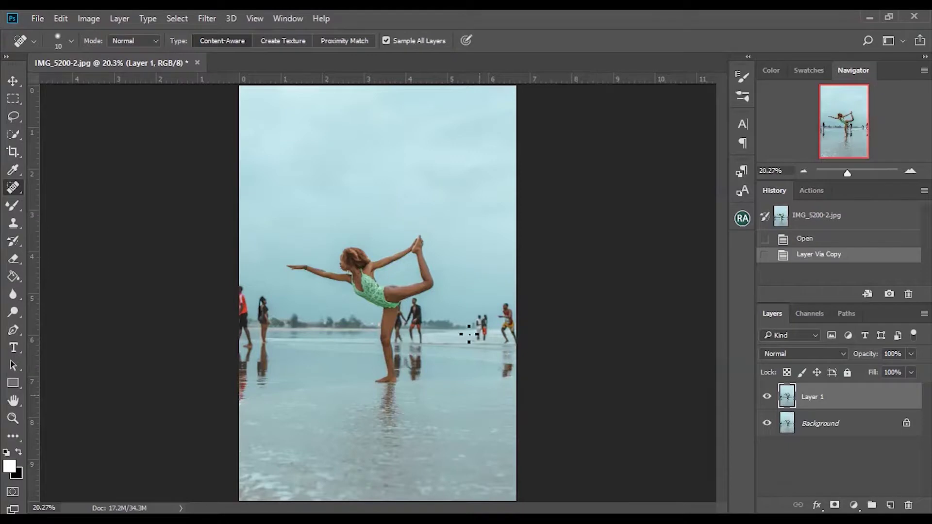
- With the Pen tool in Path mode, start a path around the heel of the woman's standing foot
click(13, 330)
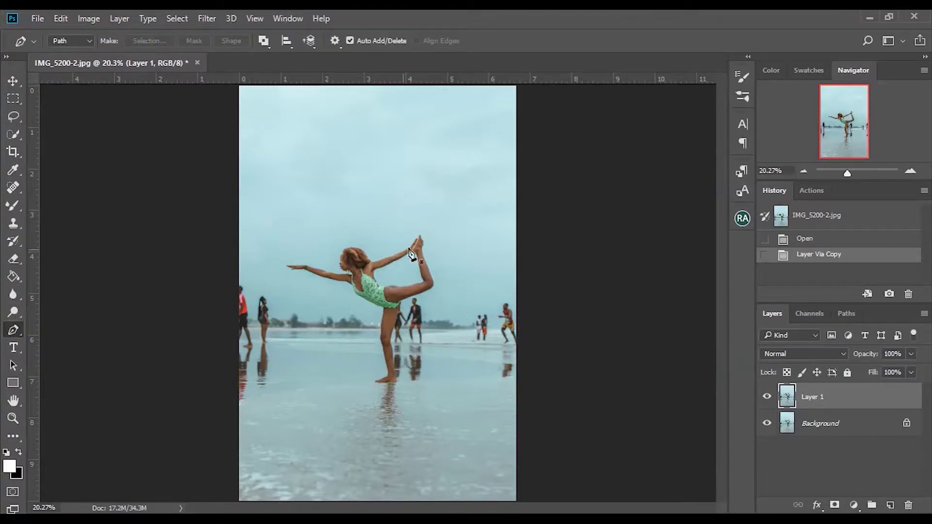
click(86, 42)
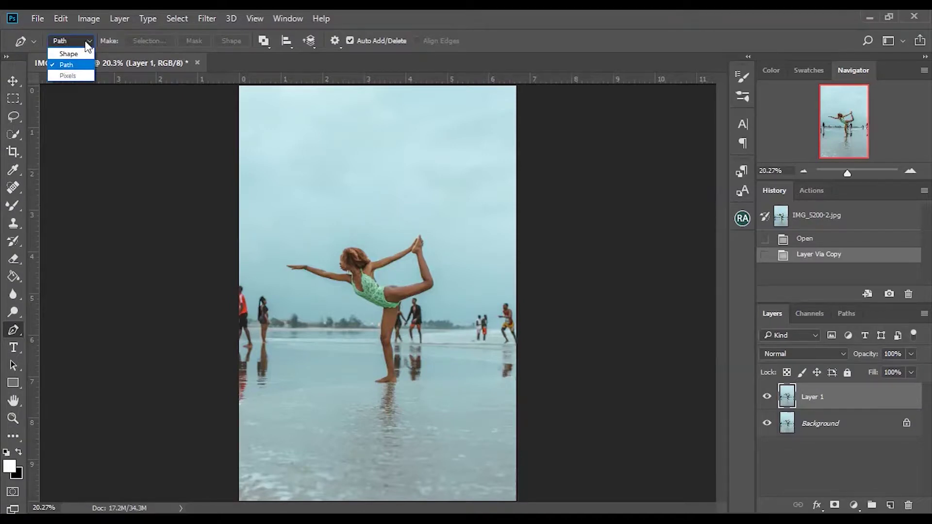
click(86, 42)
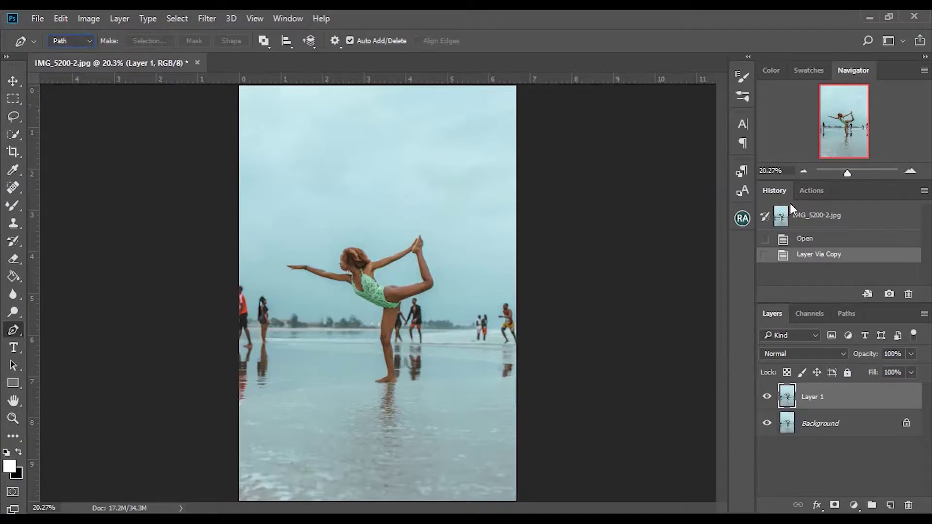
drag(850, 172, 855, 171)
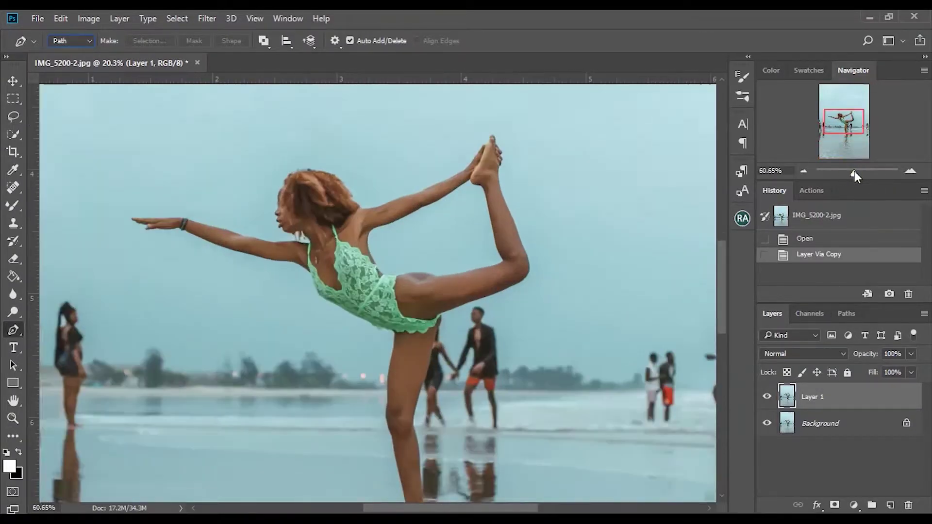
drag(719, 267, 735, 323)
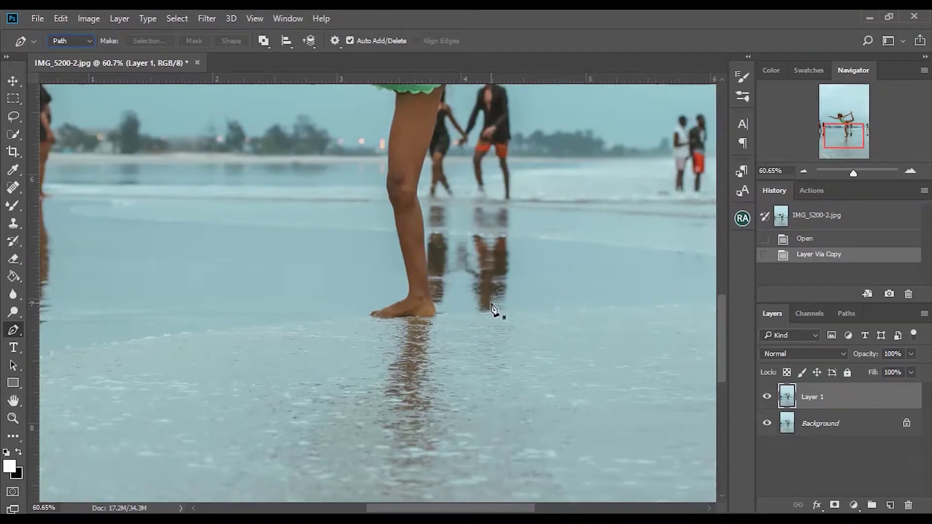
click(16, 132)
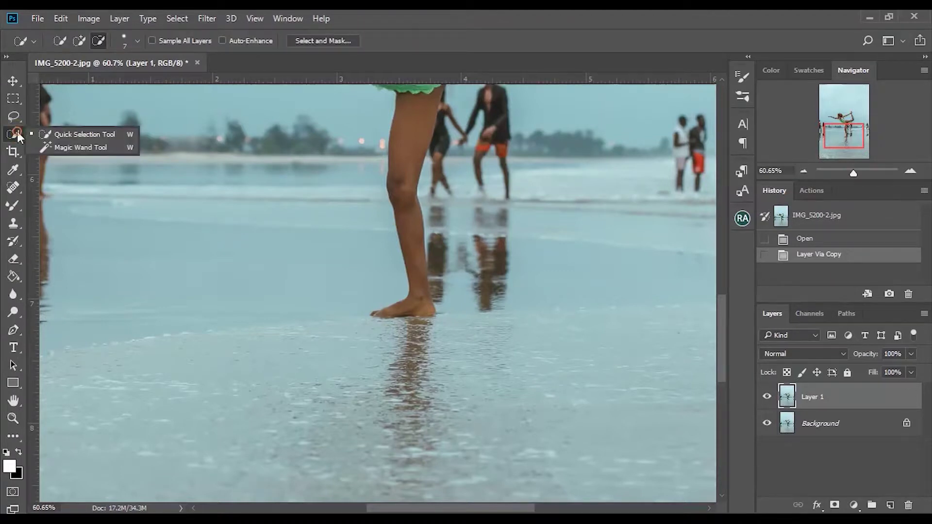
click(15, 329)
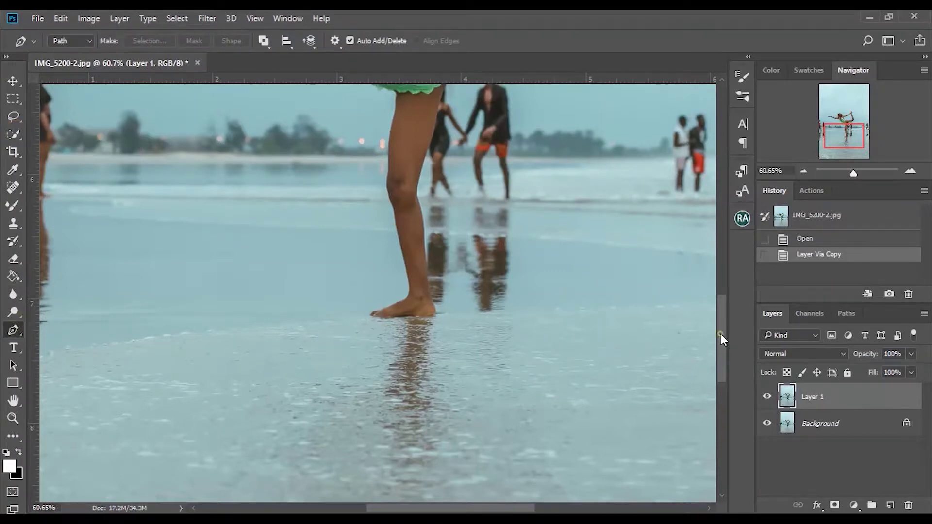
drag(721, 333, 722, 338)
drag(853, 172, 860, 173)
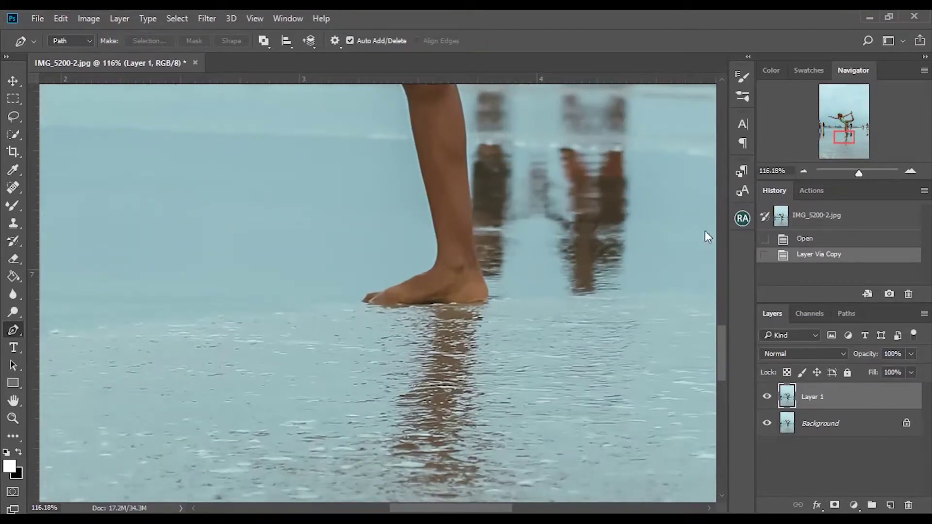
click(479, 303)
click(480, 271)
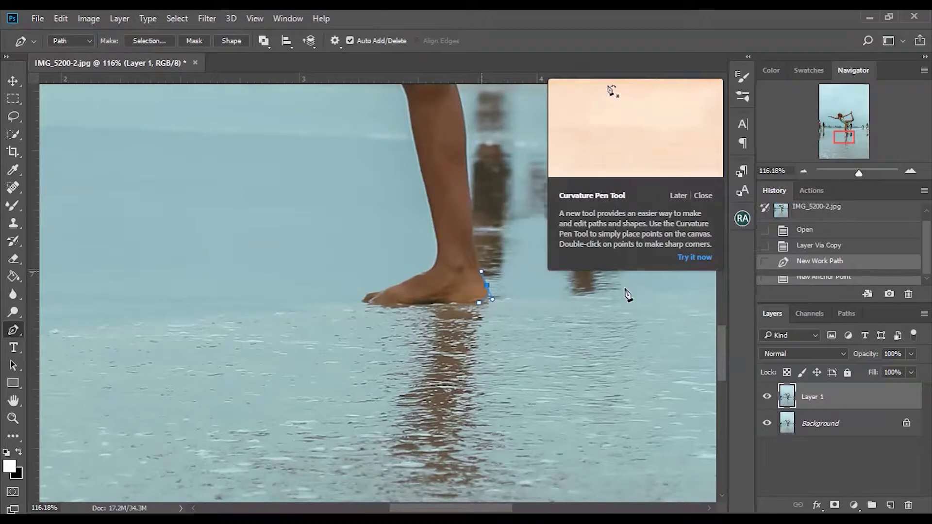
- Continue the path up the back edge of the standing leg from the ankle to behind the knee
drag(860, 172, 865, 172)
click(531, 233)
click(529, 217)
click(526, 185)
click(524, 161)
click(521, 137)
drag(720, 352, 719, 332)
drag(518, 335, 519, 331)
click(516, 304)
click(513, 235)
click(509, 220)
click(503, 200)
click(499, 183)
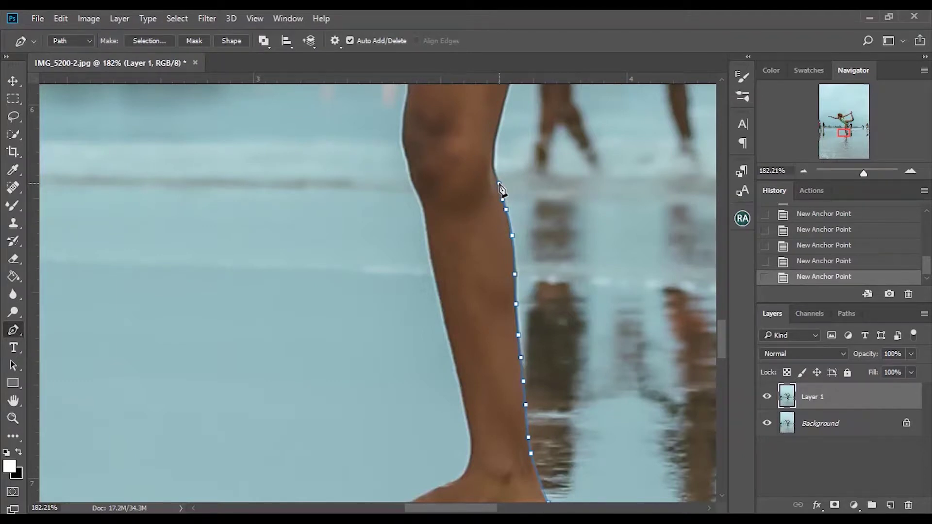
- Trace the path from behind the knee up the rear edge of the lower thigh
scroll(500, 187, up, 5)
click(493, 322)
click(493, 309)
click(498, 284)
click(500, 279)
click(506, 253)
click(514, 219)
click(525, 190)
click(531, 173)
click(536, 163)
click(541, 149)
click(543, 141)
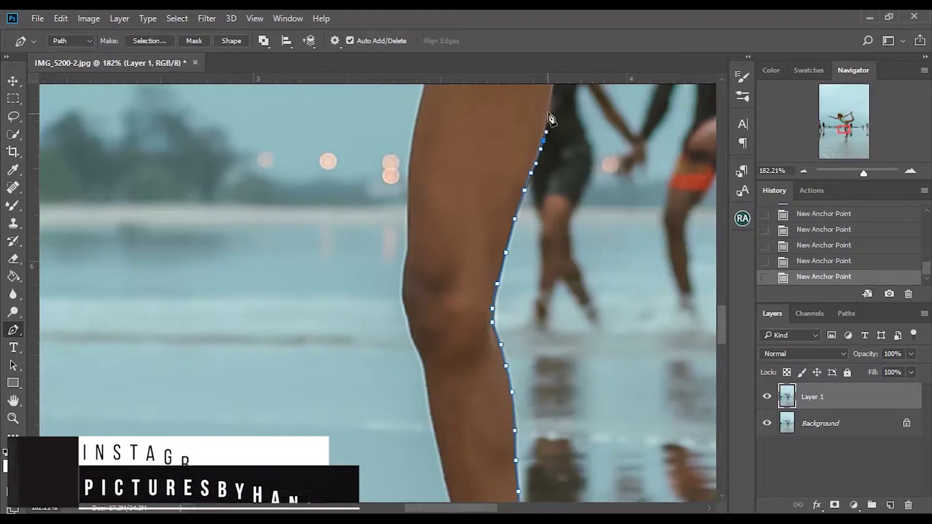
- Extend the path up the upper thigh to the swimsuit edge where the raised leg begins
scroll(551, 118, up, 9)
click(548, 378)
click(552, 355)
click(556, 337)
click(561, 319)
click(566, 291)
click(576, 271)
click(580, 263)
drag(590, 232, 623, 207)
click(587, 219)
- Trace the path along the underside of the raised thigh and around the bent knee
click(639, 199)
click(665, 190)
click(680, 185)
click(695, 180)
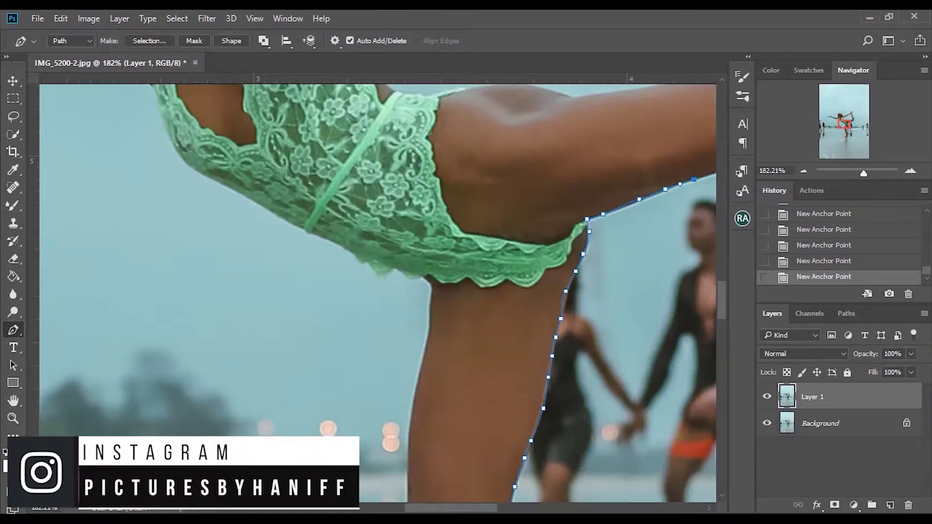
drag(478, 508, 514, 508)
scroll(472, 301, up, 3)
drag(464, 278, 474, 272)
click(488, 267)
click(510, 260)
click(531, 251)
drag(569, 235, 585, 229)
click(589, 224)
click(606, 210)
click(624, 187)
click(626, 167)
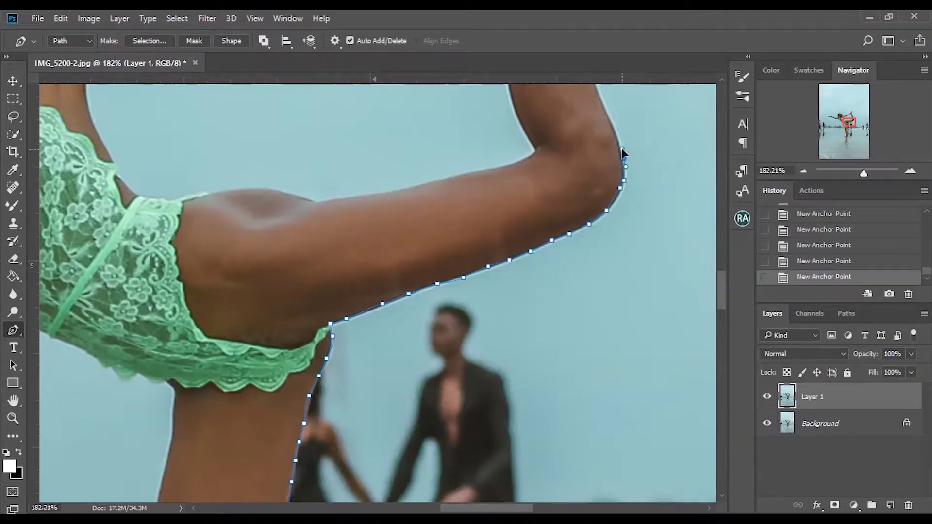
- Carry the path from the bent knee past the image edge, around the background people behind her, and close it at the heel
scroll(624, 153, up, 4)
scroll(601, 321, down, 4)
click(534, 297)
click(578, 212)
key(ctrl+minus)
key(ctrl+0)
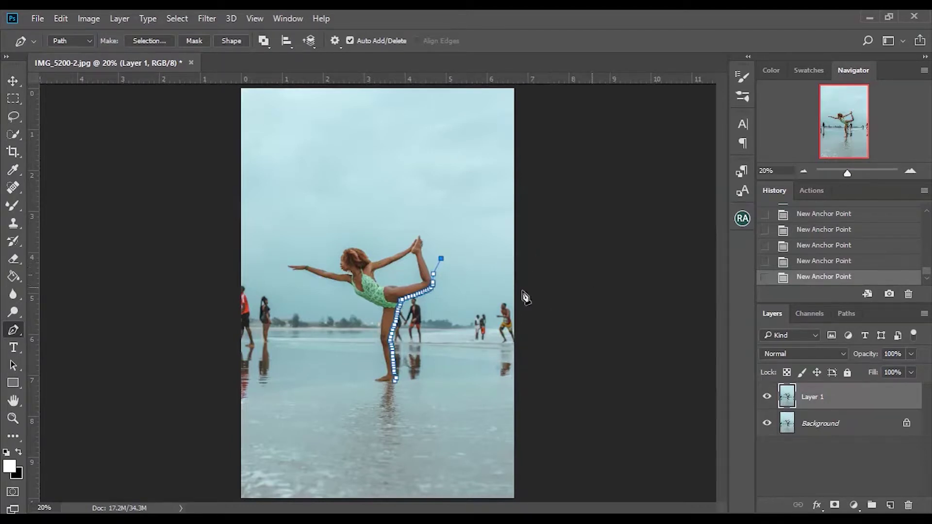
click(459, 245)
click(481, 239)
click(523, 233)
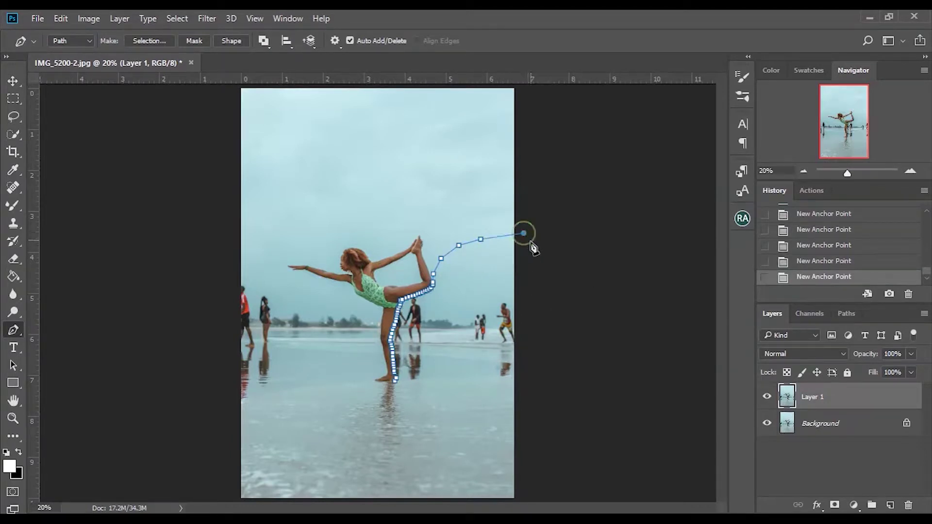
click(530, 265)
click(547, 413)
click(506, 390)
click(409, 385)
click(396, 384)
- Convert the closed path into a selection and add a new empty layer above Layer 1
right_click(492, 305)
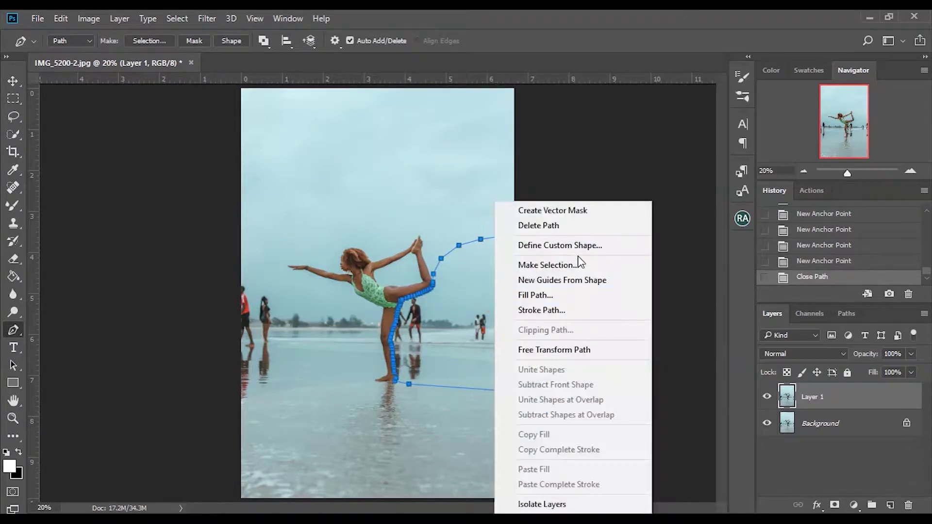
click(561, 264)
click(543, 150)
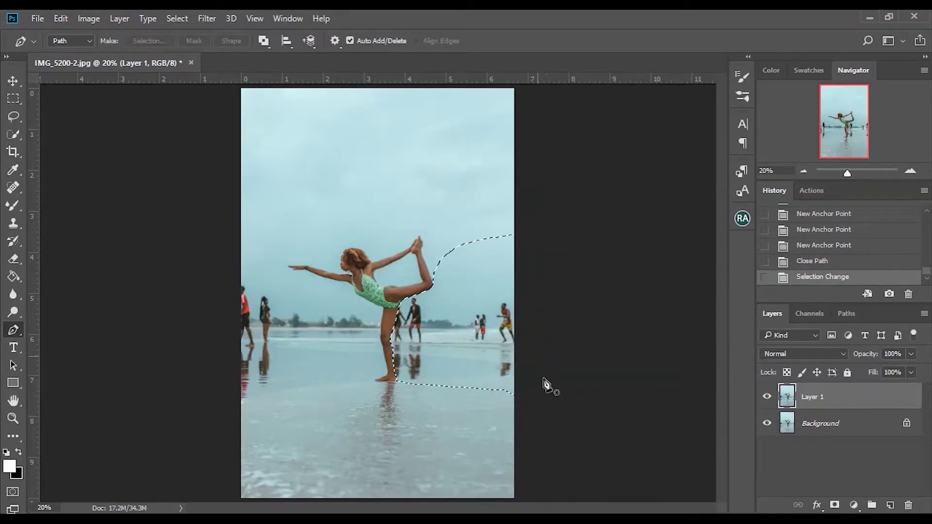
click(890, 505)
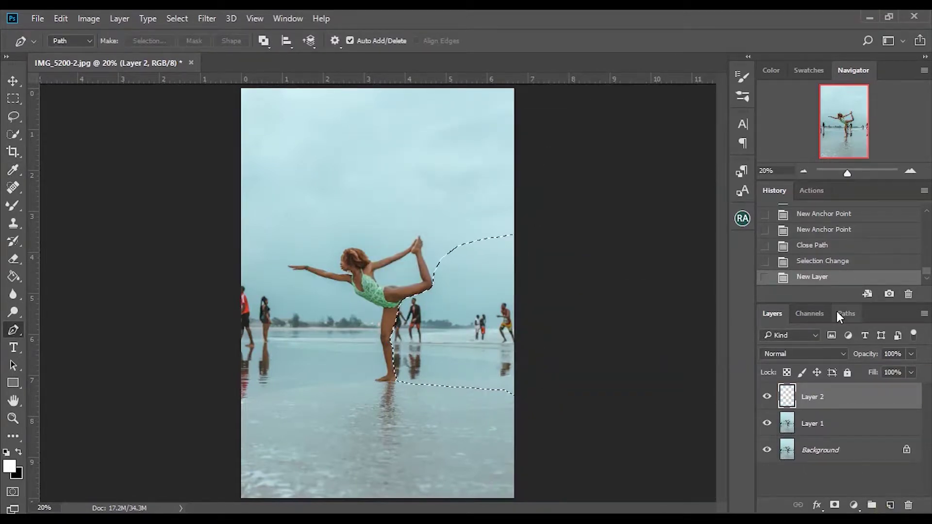
- Switch to the Clone Stamp tool and enlarge its brush to 400 px
drag(847, 173, 849, 173)
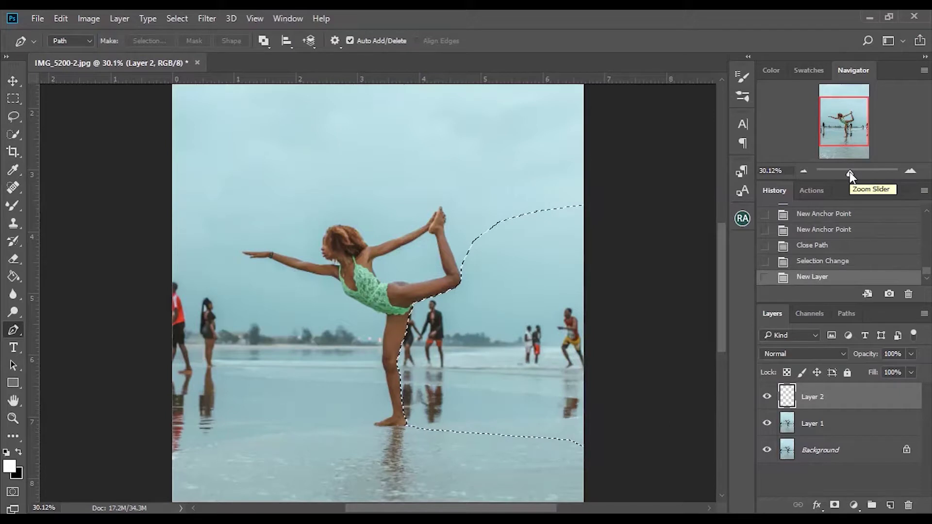
key(l)
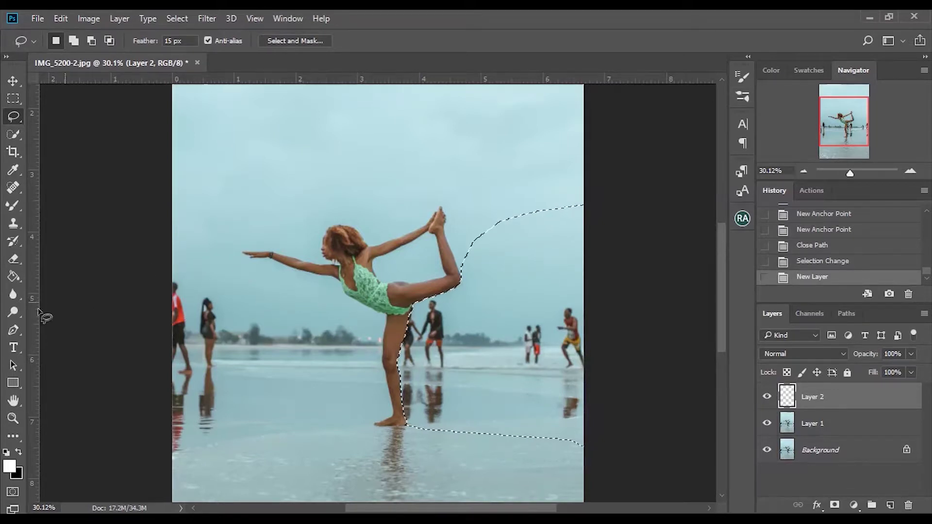
click(14, 224)
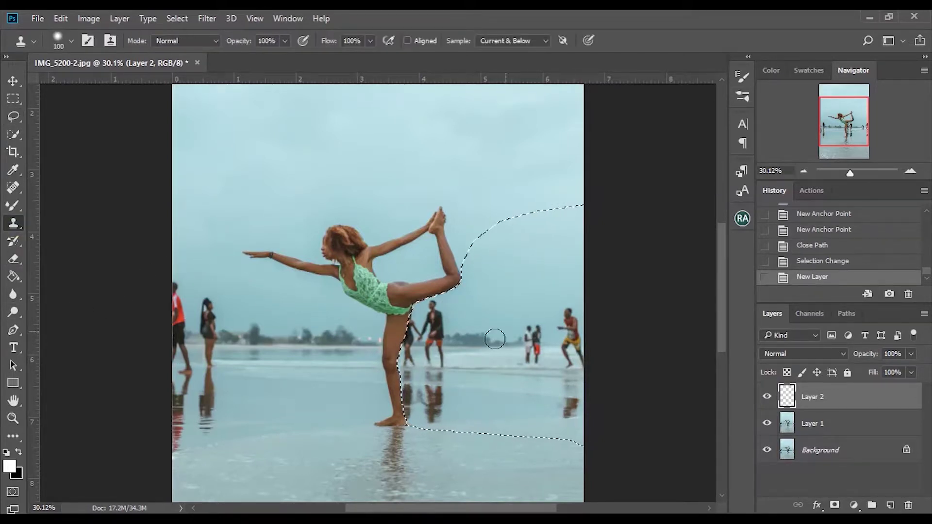
key(bracketright)
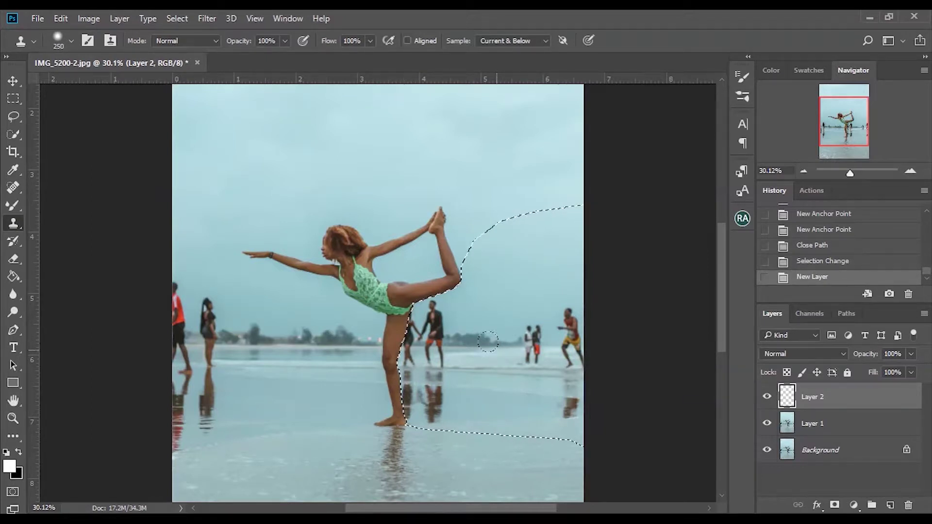
key(bracketright)
key(bracketright)
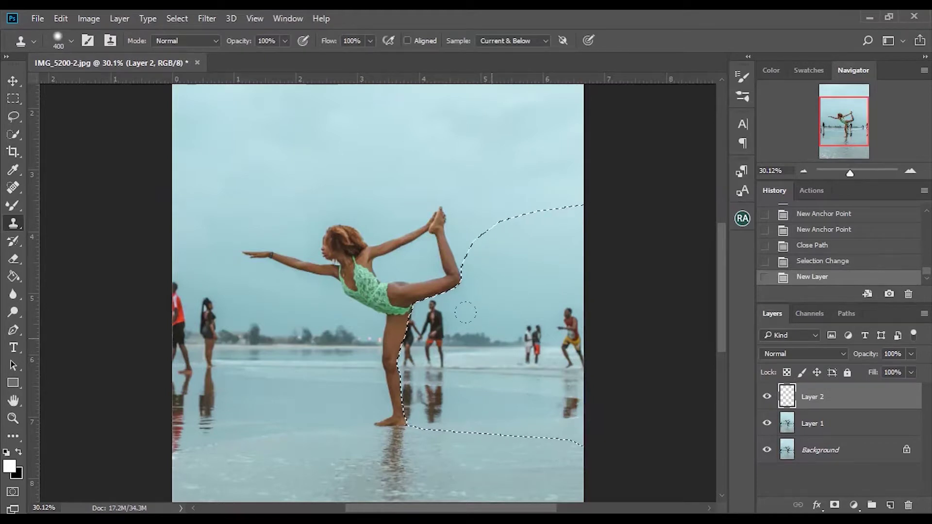
- Place a horizontal ruler guide along the horizon line of the beach
drag(518, 77, 550, 347)
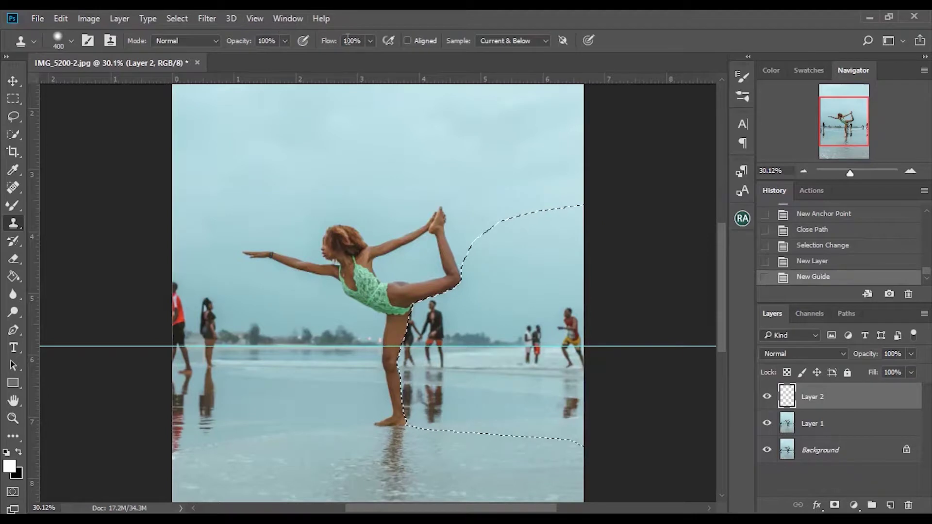
click(263, 17)
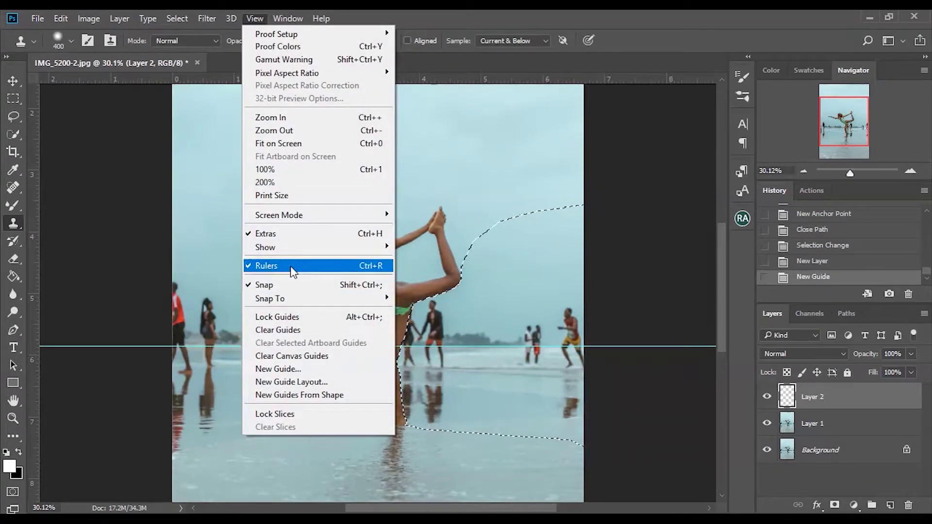
- Clone sky, treeline and shore over the distant pair of people with a 300 px brush
click(854, 172)
drag(855, 174, 851, 173)
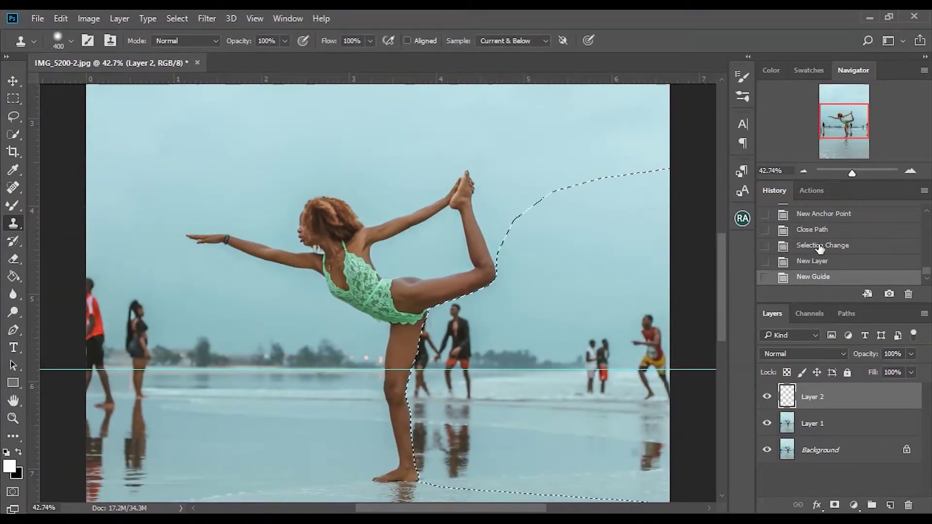
drag(723, 303, 724, 320)
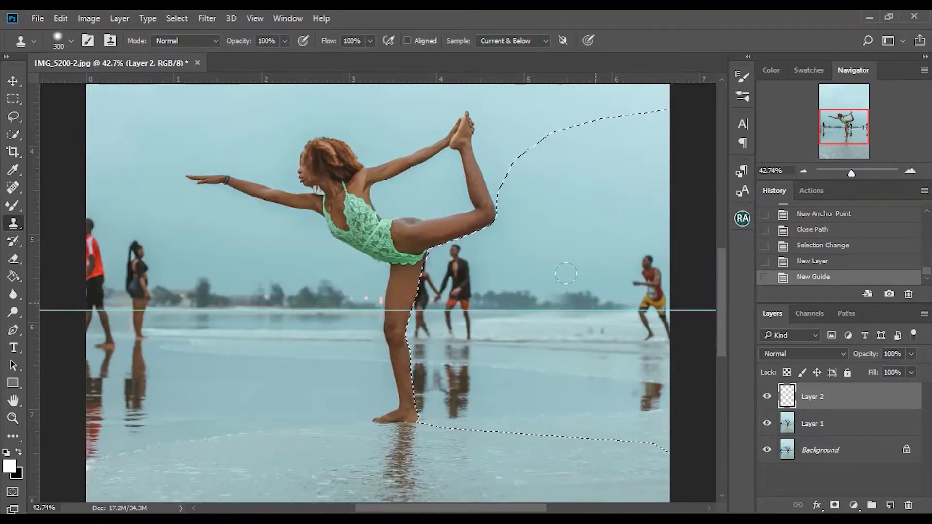
click(566, 273)
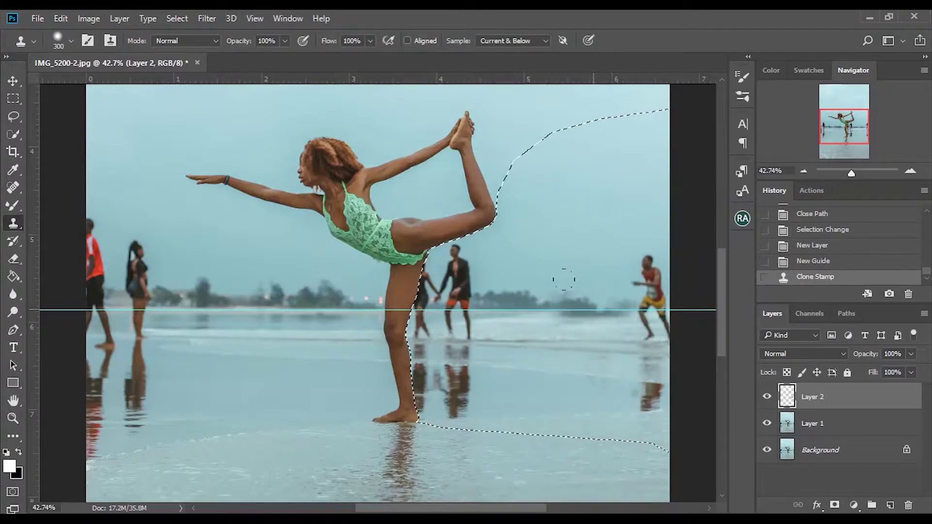
- Set the clone brush hardness to 50% and extend the distant treeline along the horizon towards the running man
right_click(590, 303)
drag(698, 353, 704, 351)
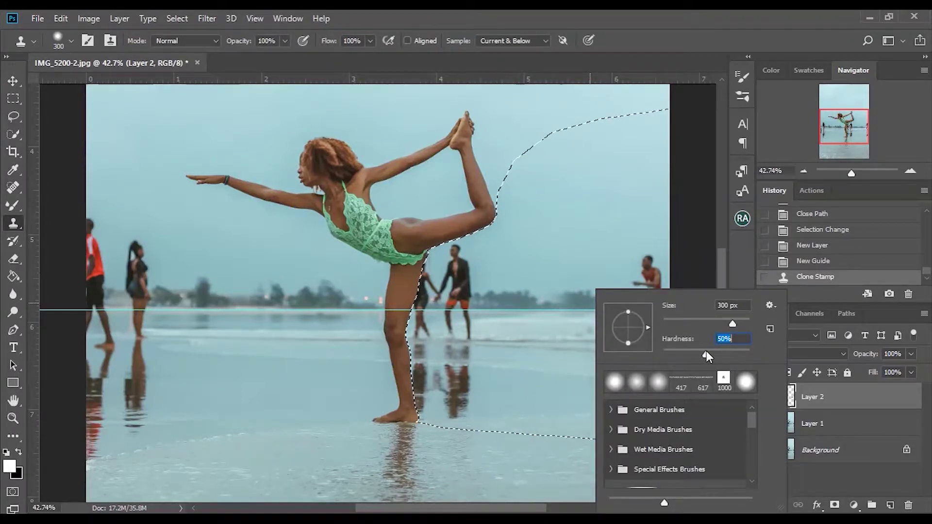
click(724, 260)
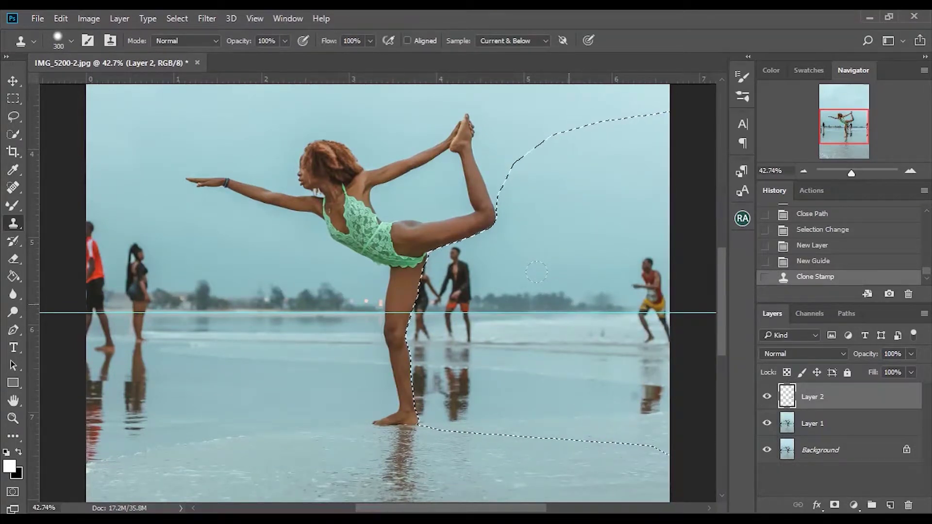
click(568, 305)
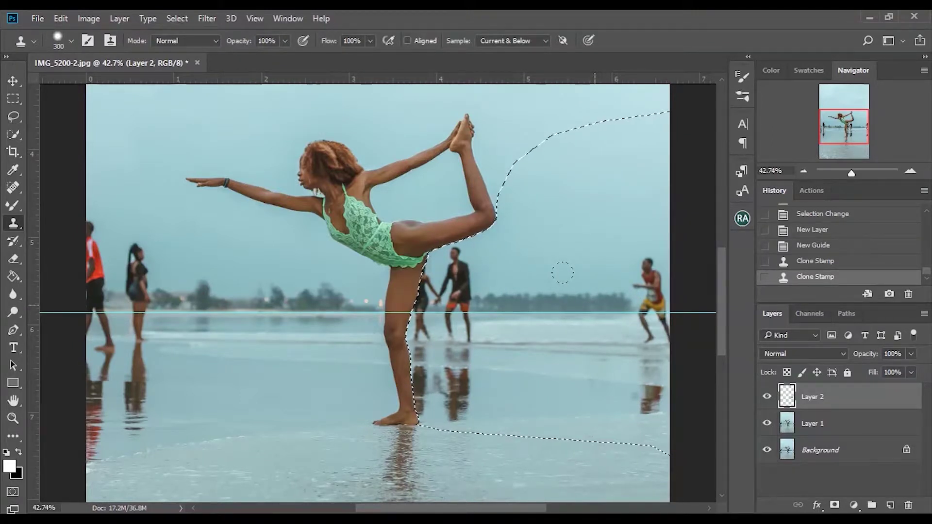
- Clone treeline, sky and shore over the running man in the selected area, aligned to the horizon guide
click(595, 305)
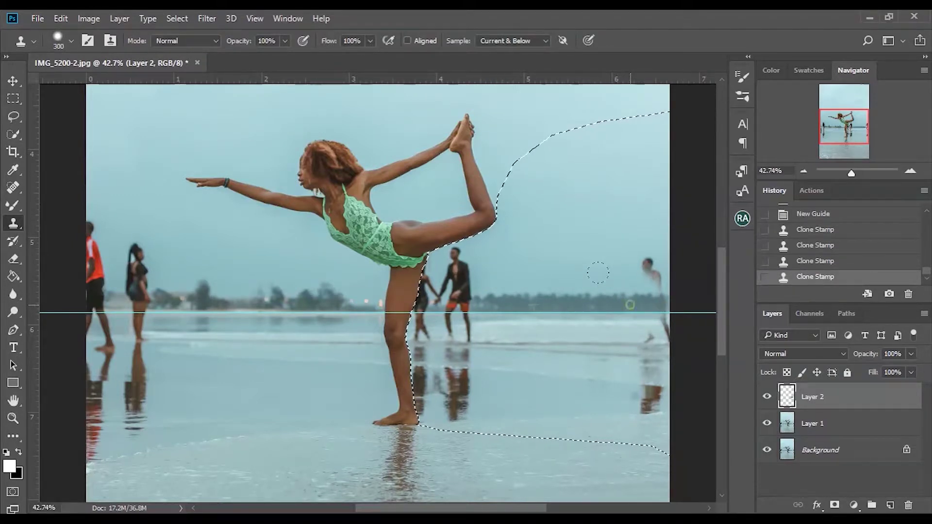
click(599, 272)
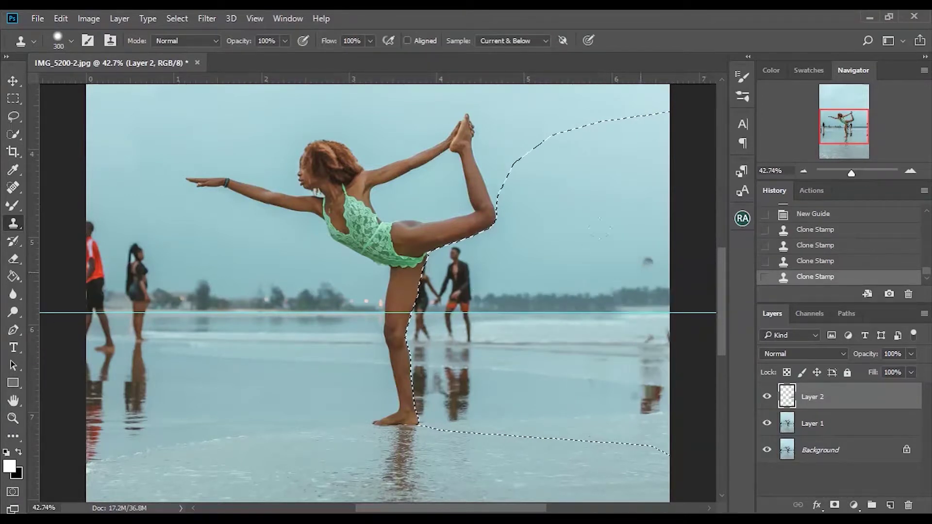
click(649, 257)
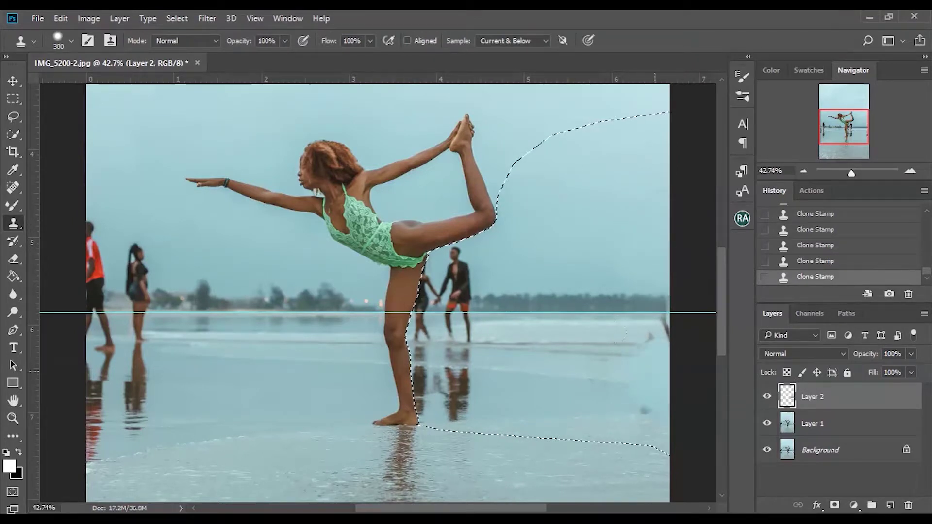
- Clone clean shoreline water over the running man's leftover legs near the photo's right edge with a smaller, roughly 175 px brush
key(bracketleft)
key(bracketleft)
key(bracketleft)
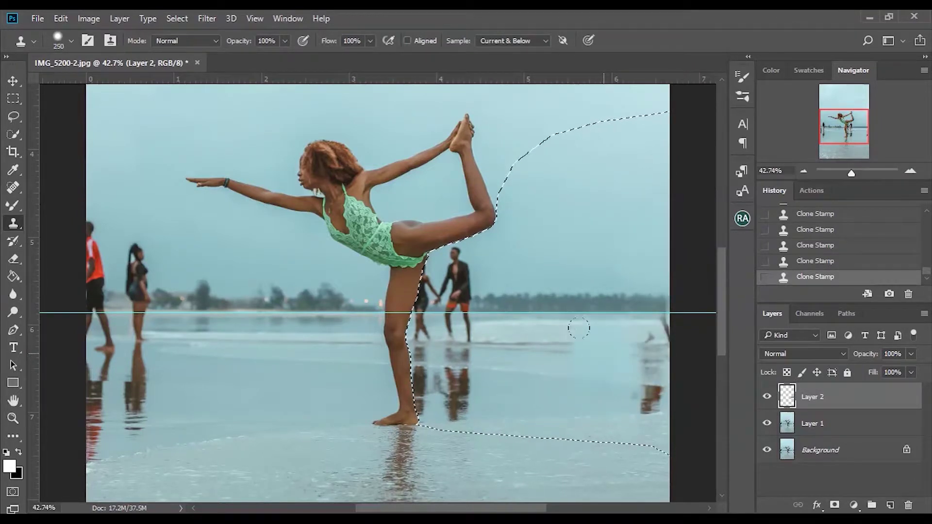
click(637, 327)
click(656, 324)
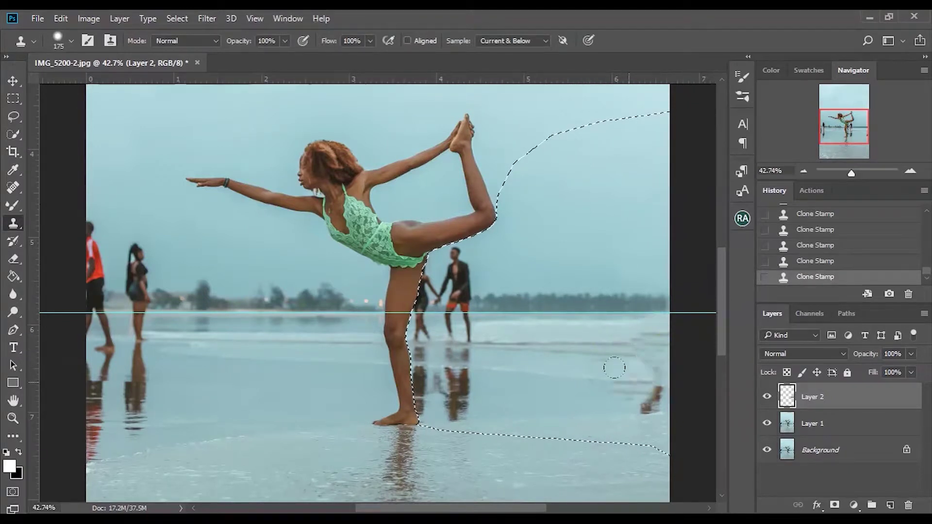
click(828, 261)
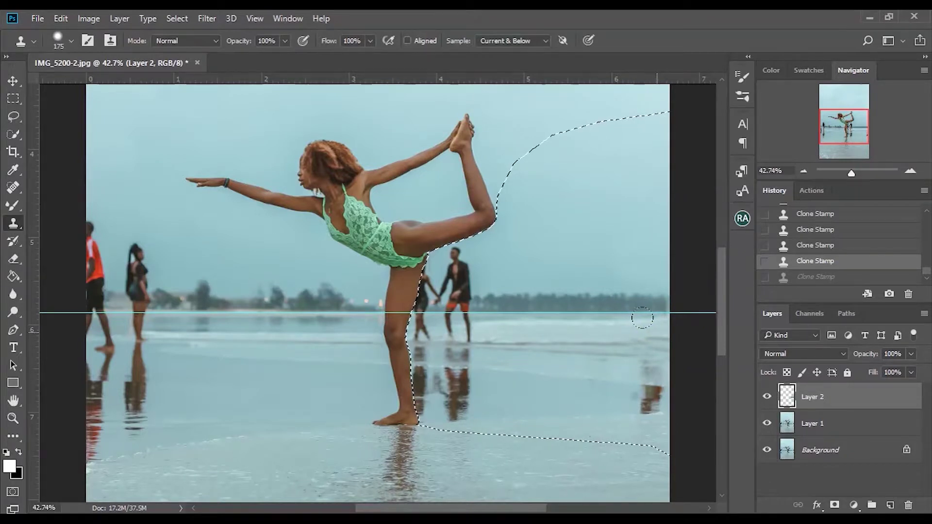
click(657, 334)
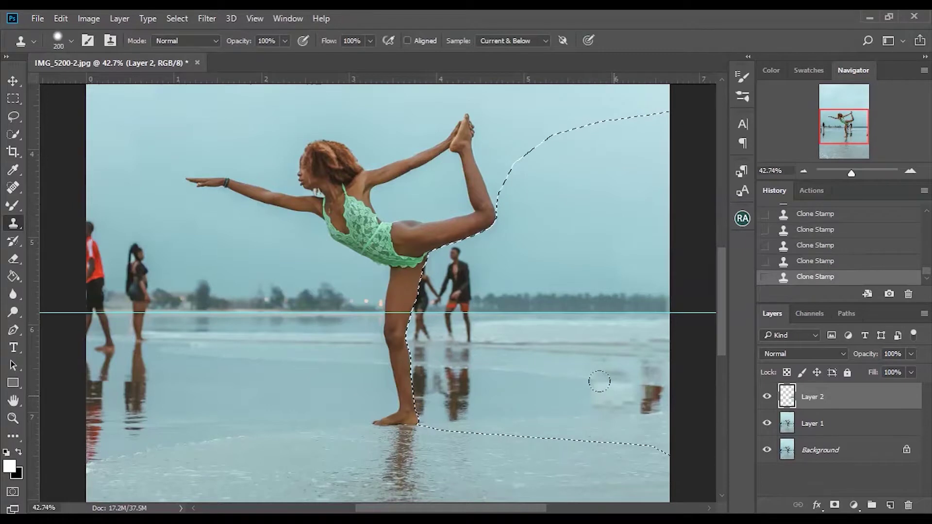
- Clone clean water over the running man's reflection, and blend the area above it with a 150 px brush
drag(652, 400, 636, 385)
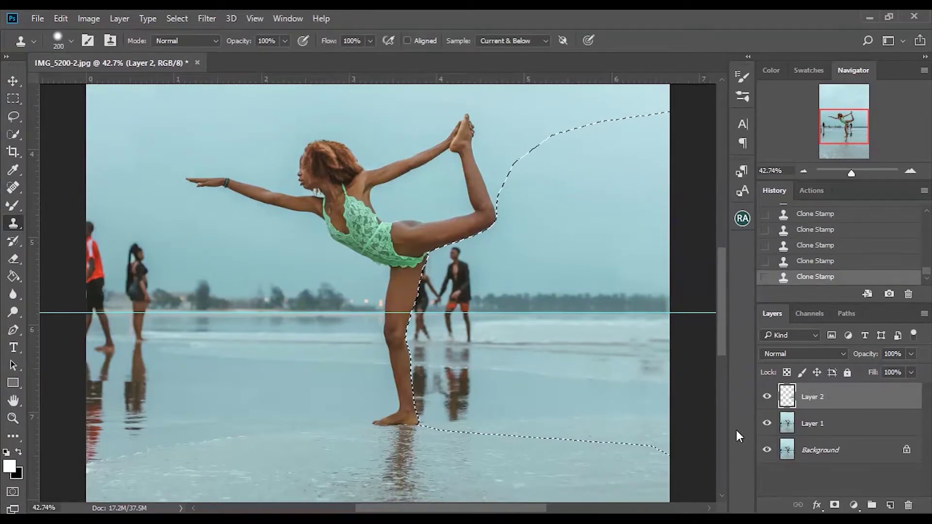
key(bracketleft)
key(bracketleft)
alt+click(616, 363)
mouse_move(649, 368)
mouse_down()
mouse_move(656, 364)
mouse_move(638, 356)
mouse_up()
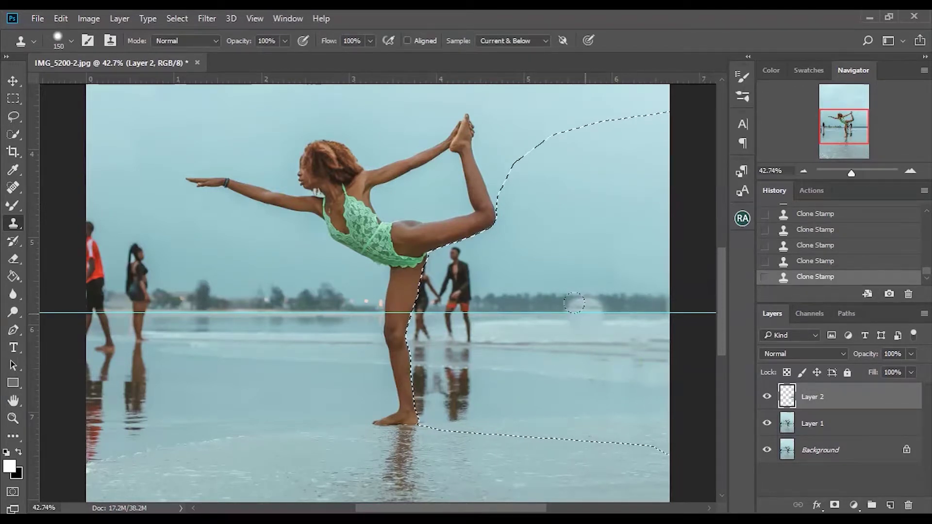
- Clone sky, treeline and shore over the walking couple behind the woman's standing leg, using a 400 to 500 px brush
key(bracketright)
key(bracketright)
key(bracketright)
key(bracketright)
key(bracketright)
key(bracketright)
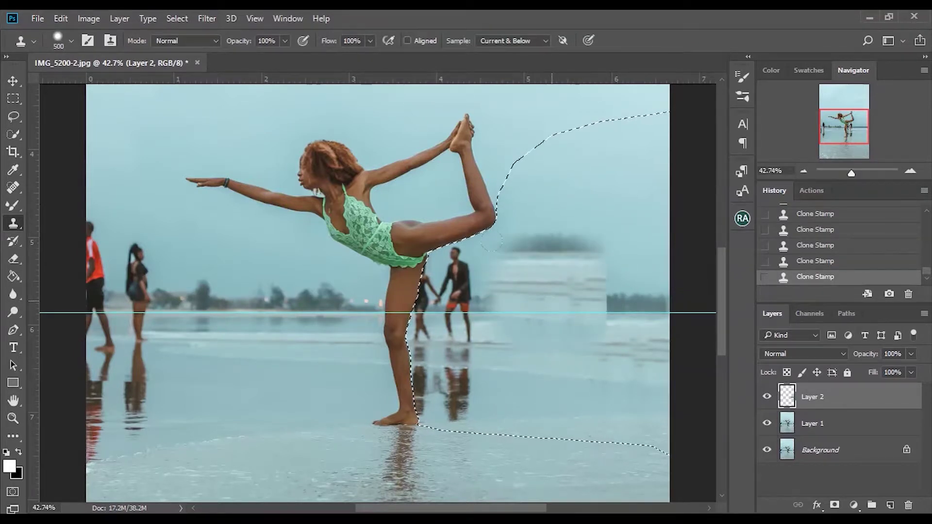
key(bracketleft)
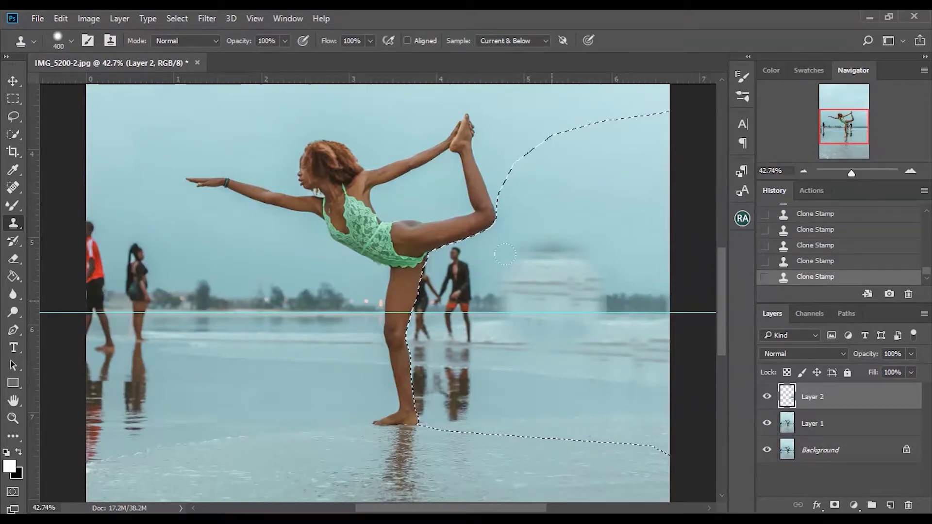
key(bracketright)
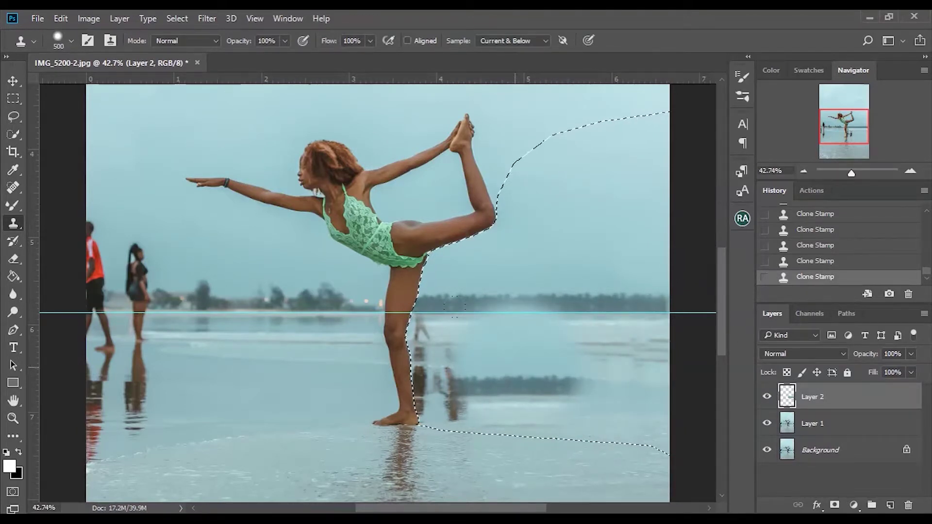
- Try cloning shore and water over the couple's leftover leg and reflections with 500 and 200 px brushes, and revert the strokes
key(bracketleft)
key(bracketright)
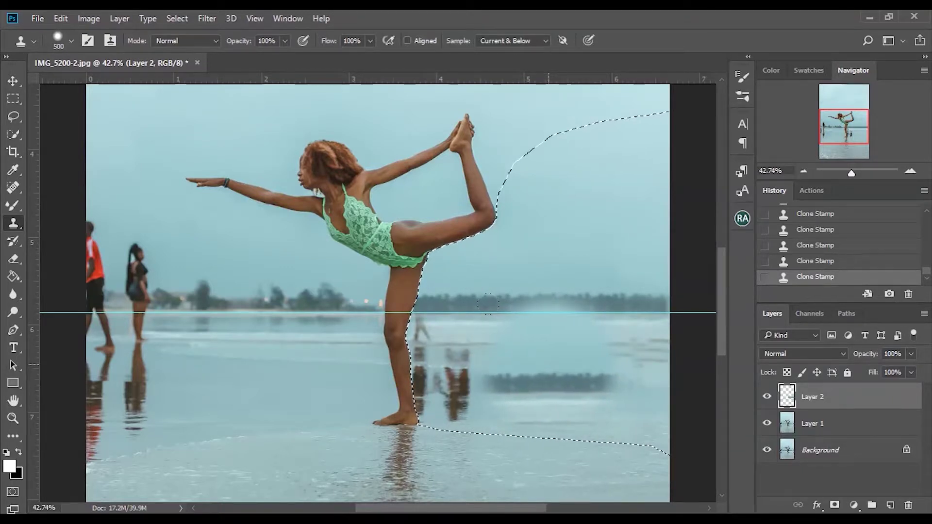
alt+click(550, 365)
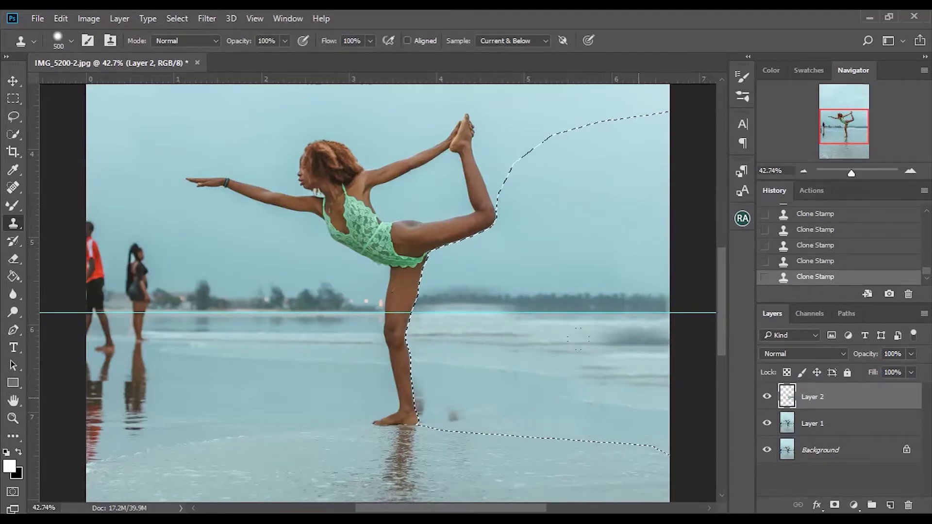
key(ctrl+z)
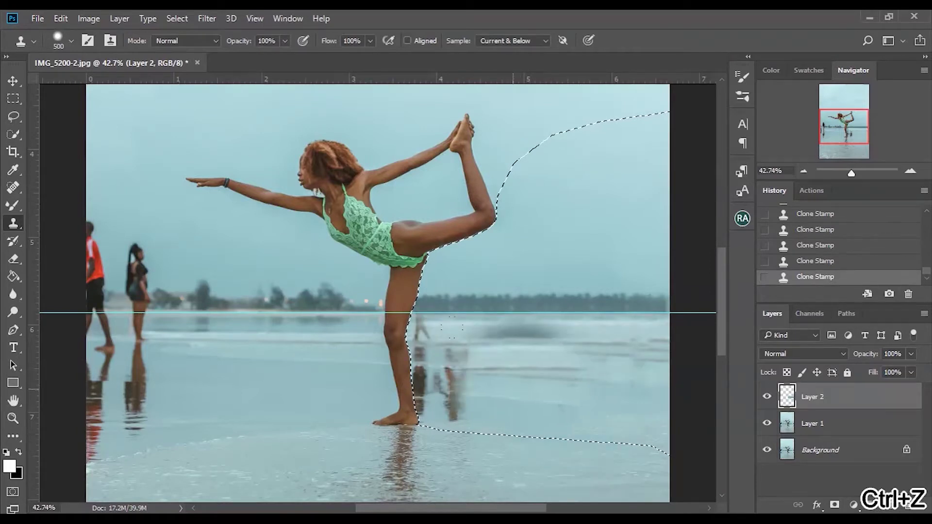
key(bracketleft)
key(bracketleft)
key(bracketleft)
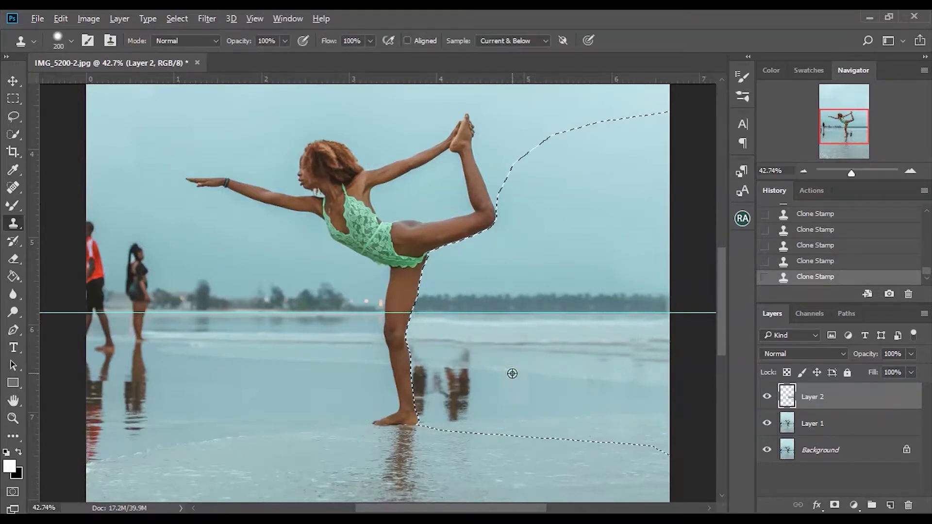
click(809, 264)
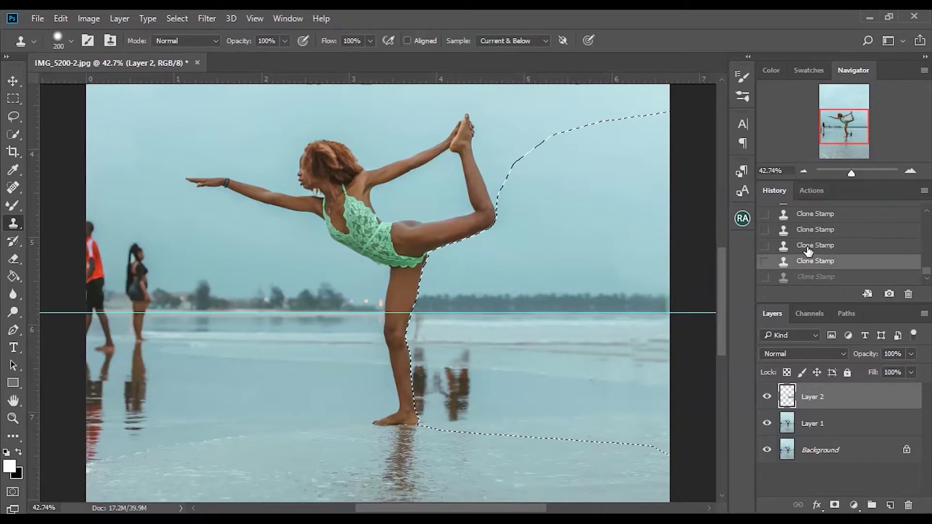
click(808, 246)
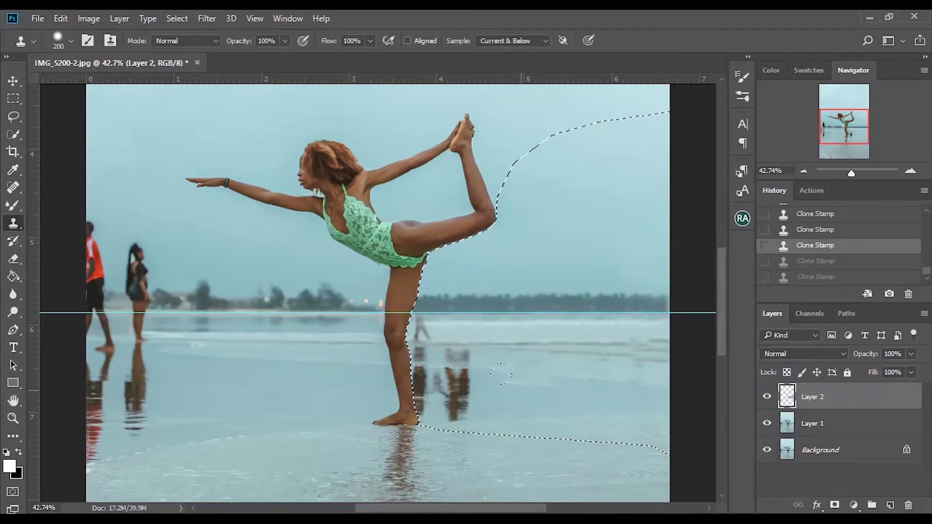
- Clone clean water over the couple's reflections beside the woman's shin with a 300 px brush
key(bracketright)
alt+click(514, 387)
mouse_move(465, 370)
mouse_down()
mouse_move(462, 388)
mouse_move(472, 385)
mouse_up()
drag(427, 355, 425, 354)
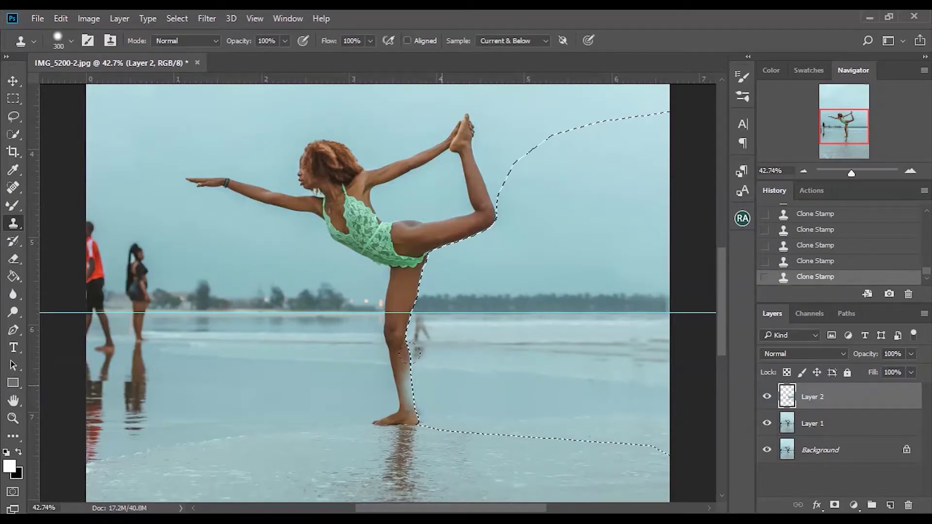
- Clone shoreline water over the leftover leg beside the woman's knee with a 175 px brush, undoing the unwanted last stroke
key(bracketleft)
key(bracketleft)
key(bracketleft)
alt+click(453, 341)
click(428, 337)
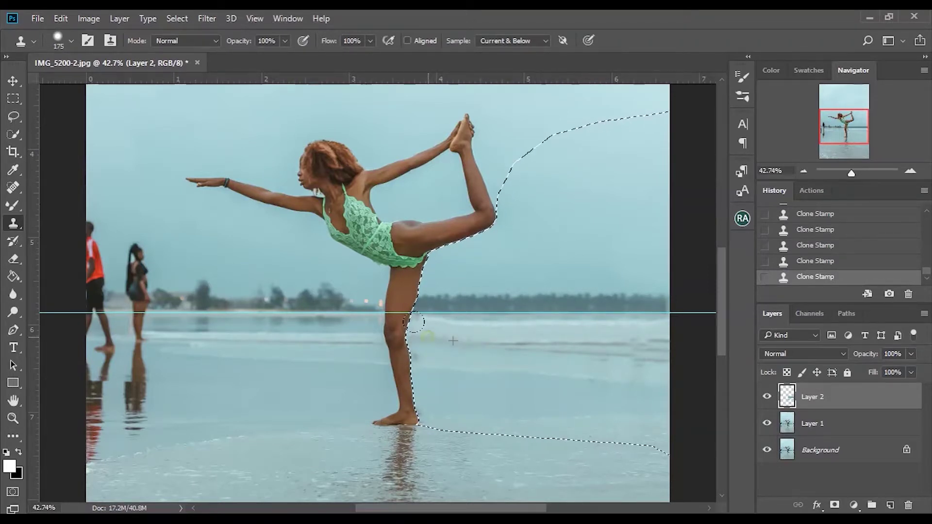
key(ctrl+z)
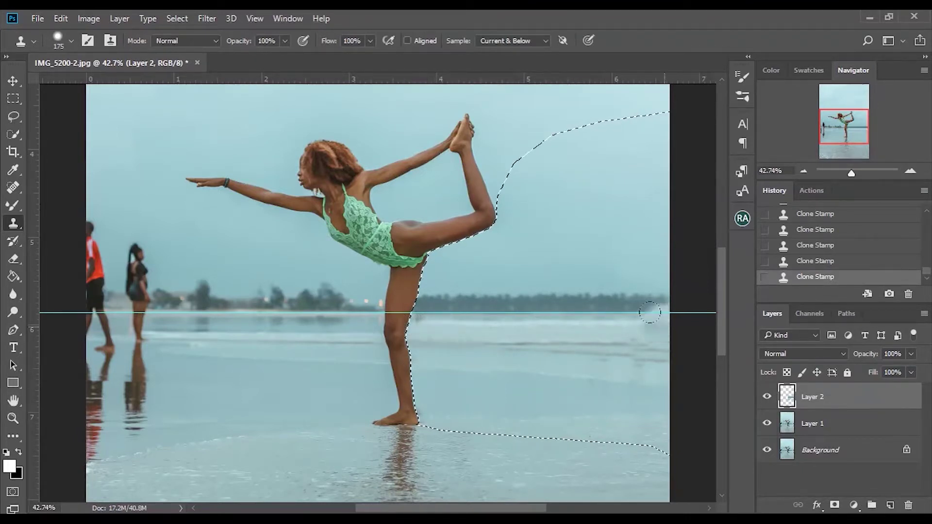
key(bracketleft)
key(bracketleft)
key(bracketleft)
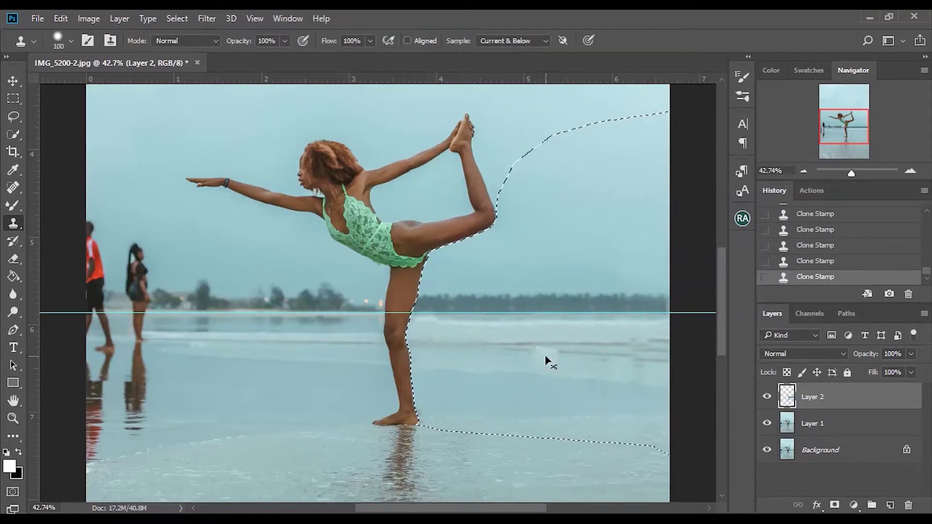
key(ctrl+z)
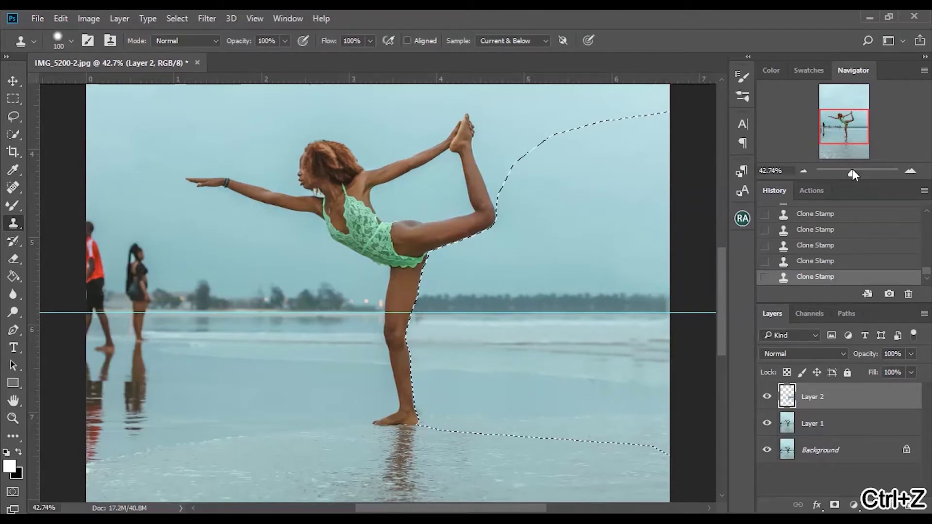
- Clean up the treeline and horizon beside the woman's standing leg by cloning with a 200 px brush
drag(852, 171, 854, 173)
key(bracketright)
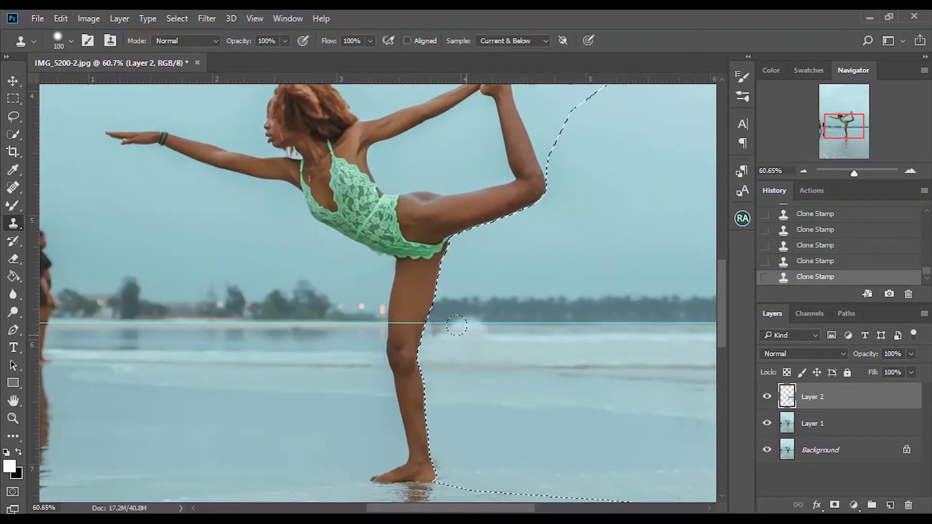
key(bracketright)
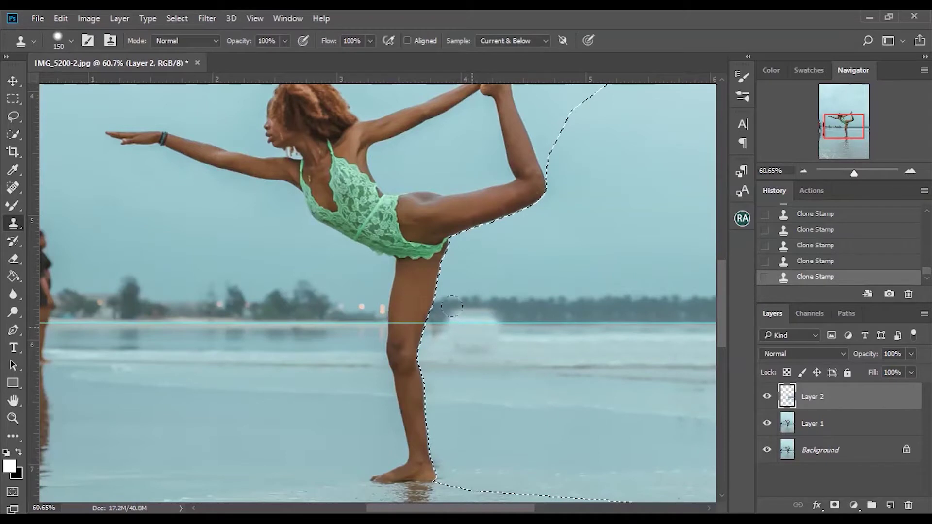
key(bracketright)
key(bracketright)
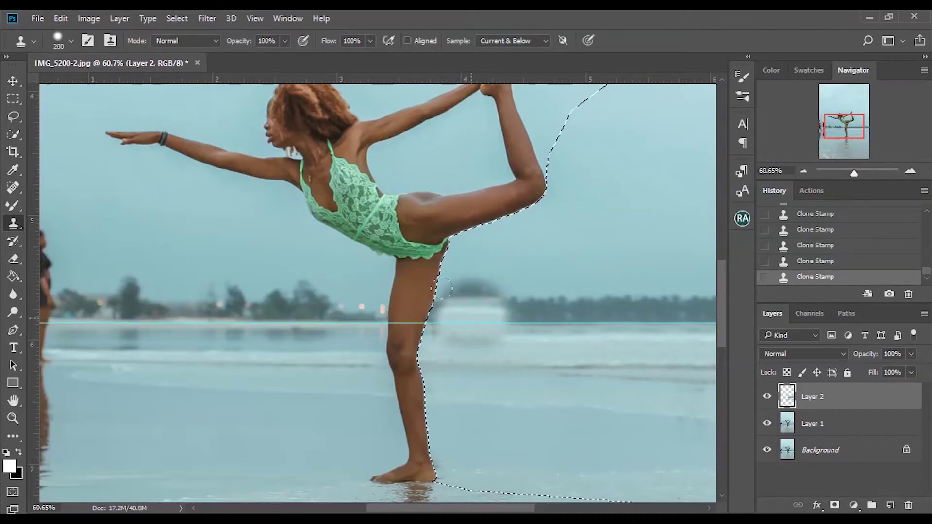
mouse_move(441, 289)
mouse_down()
mouse_move(479, 316)
mouse_move(424, 290)
mouse_up()
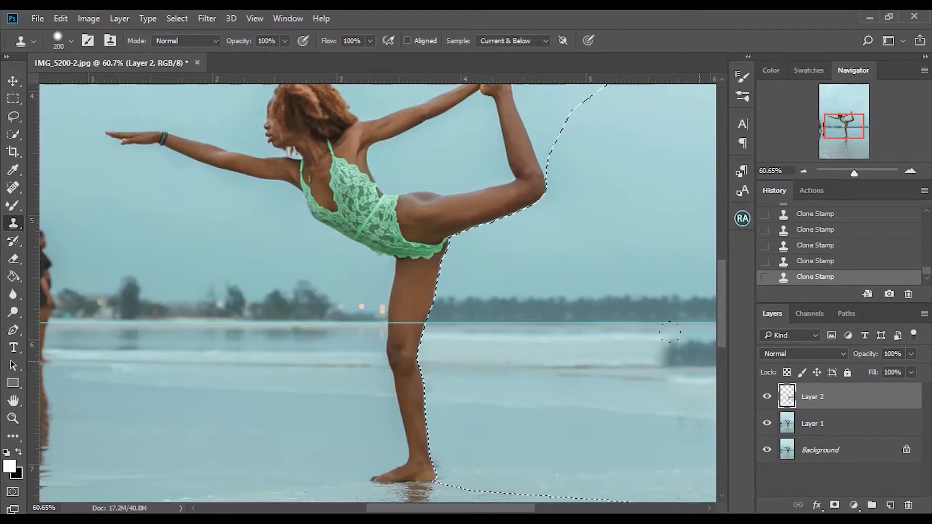
- Clear all guides from the photo
key(ctrl+0)
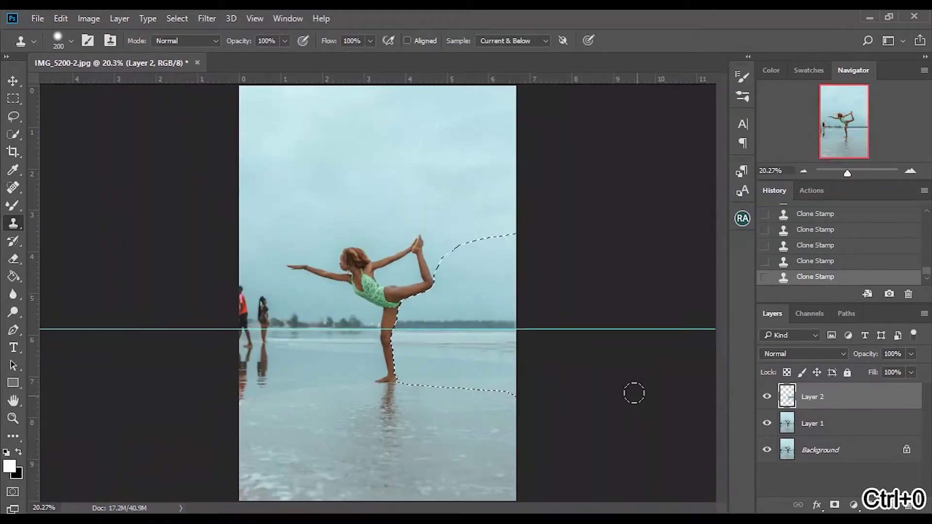
click(259, 13)
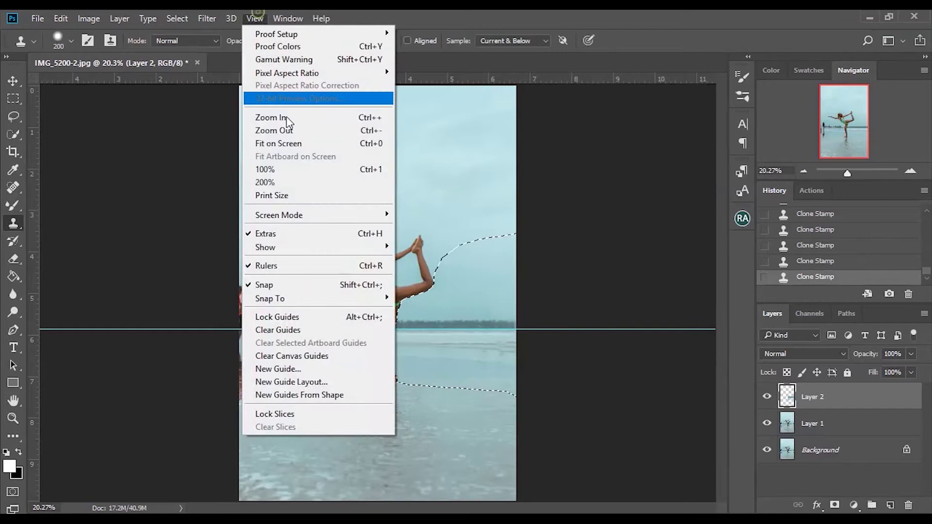
click(315, 333)
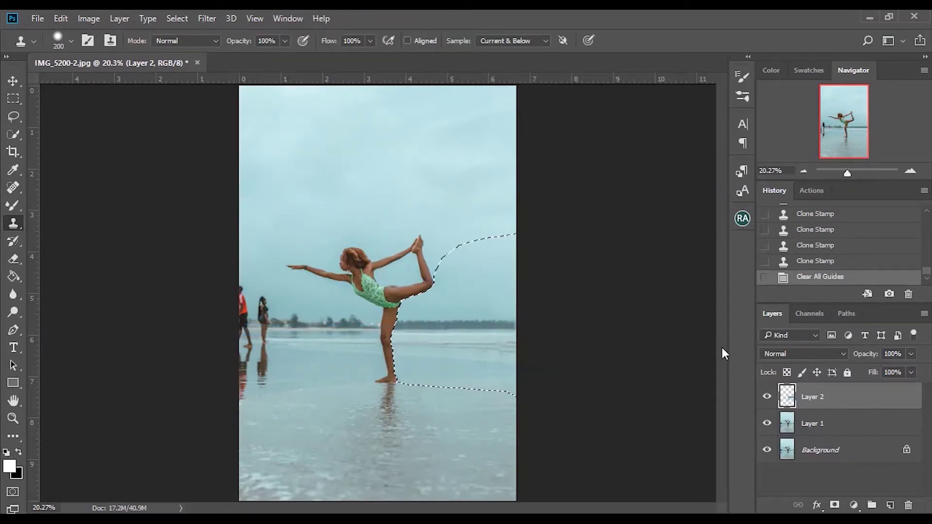
- Compare the photo with and without the cloning on Layer 2, and remove the selection beside the woman
click(768, 398)
click(769, 398)
click(771, 401)
click(770, 400)
key(ctrl+d)
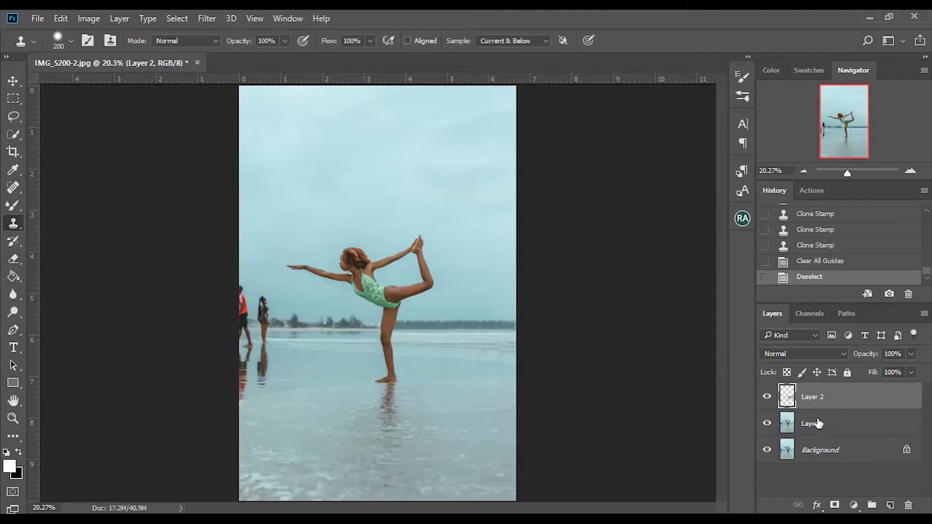
- Merge Layer 2 with Layer 1 and duplicate the merged layer
key(ctrl+e)
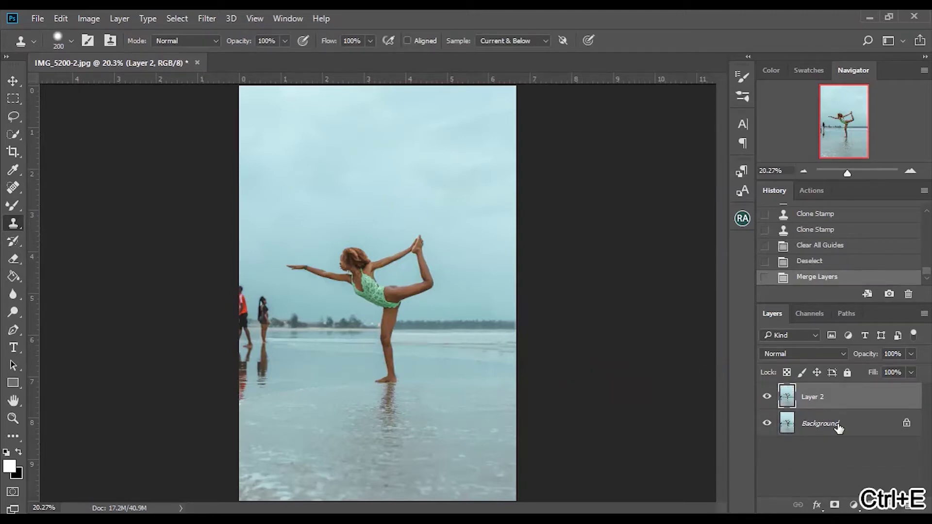
key(ctrl+j)
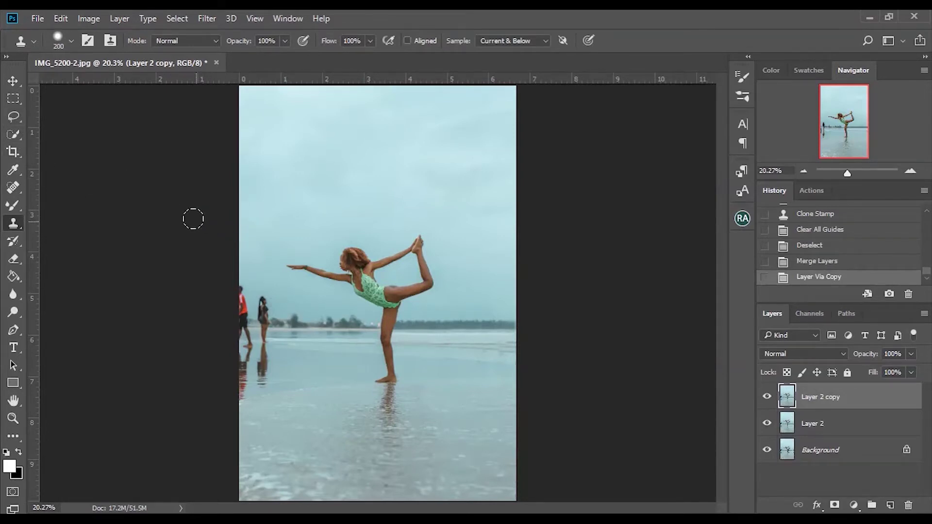
- Lasso around the black-clad background woman and her reflection, fill the area using Content-Aware, and deselect
click(14, 117)
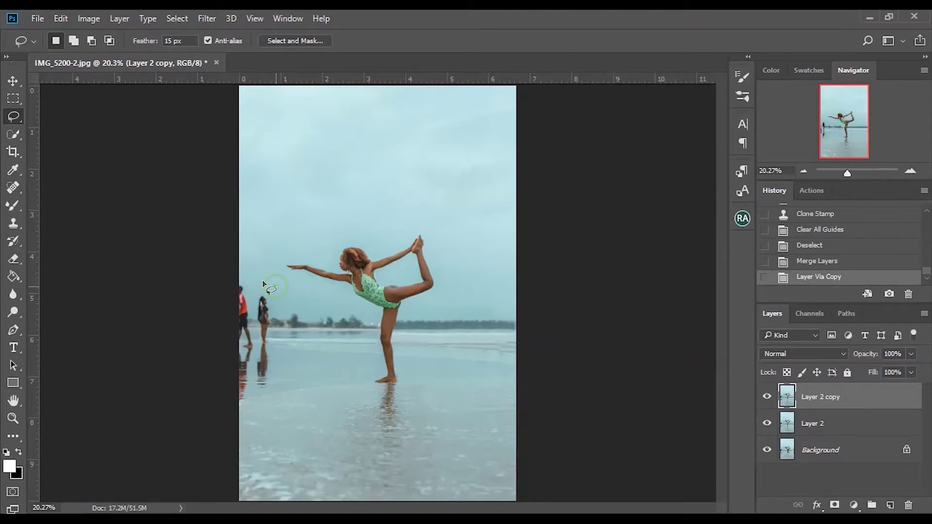
drag(286, 348, 286, 364)
mouse_move(268, 388)
mouse_down()
mouse_move(252, 388)
mouse_move(255, 281)
mouse_up()
right_click(265, 296)
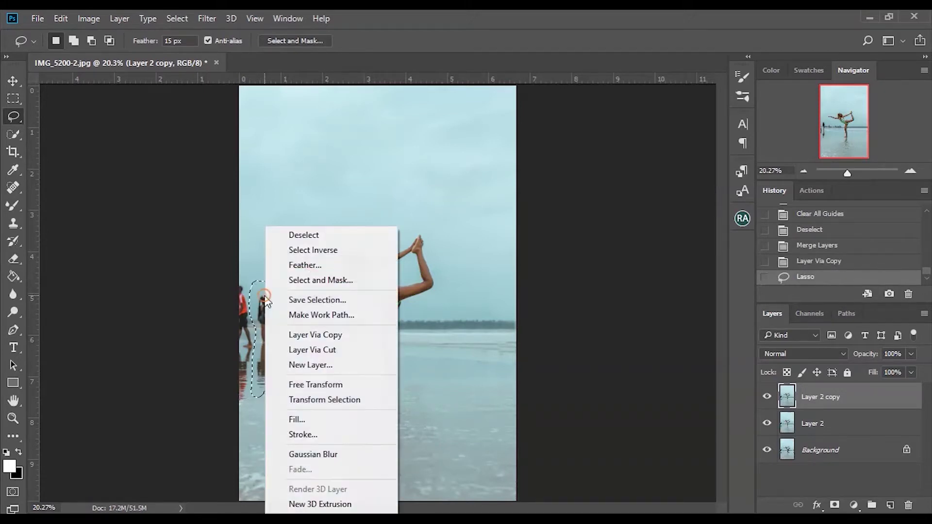
click(322, 422)
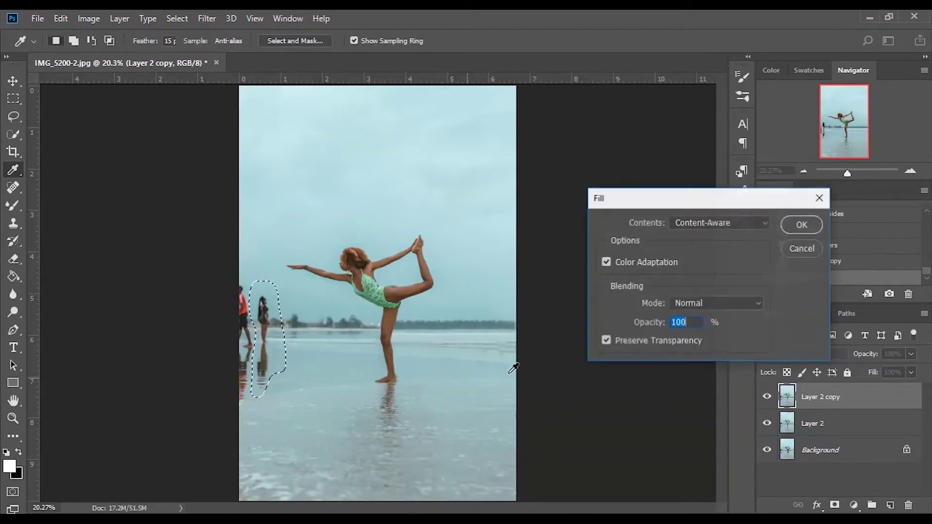
click(802, 225)
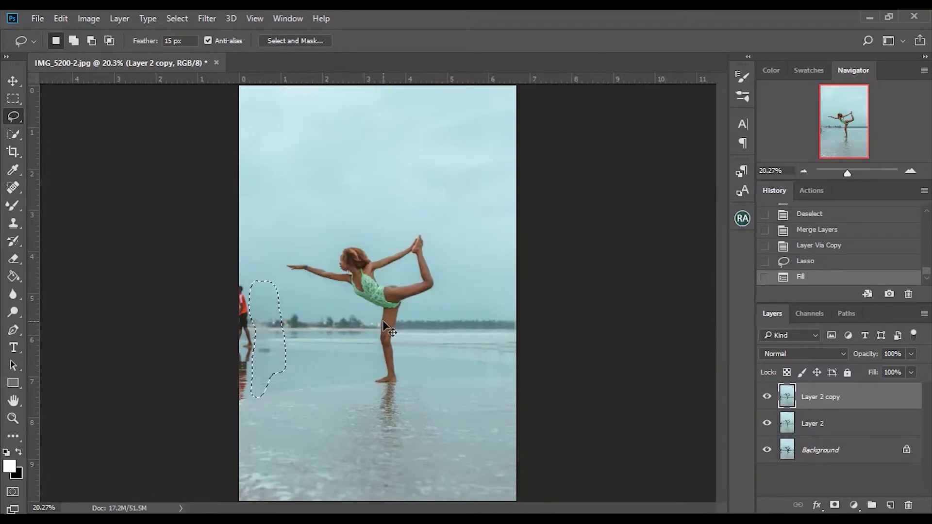
key(ctrl+d)
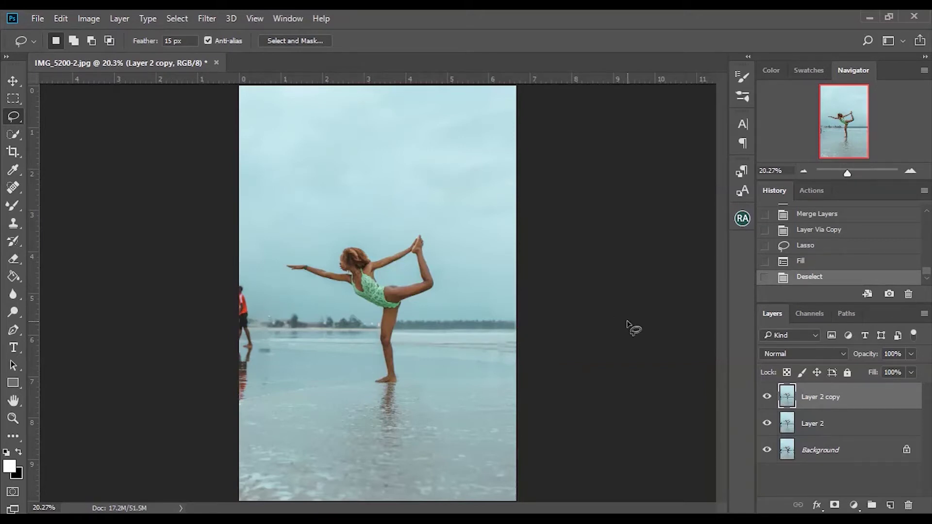
- Revert the photo to the Layer Via Copy state, undoing the last lasso selection and Content-Aware fill
click(812, 267)
click(816, 235)
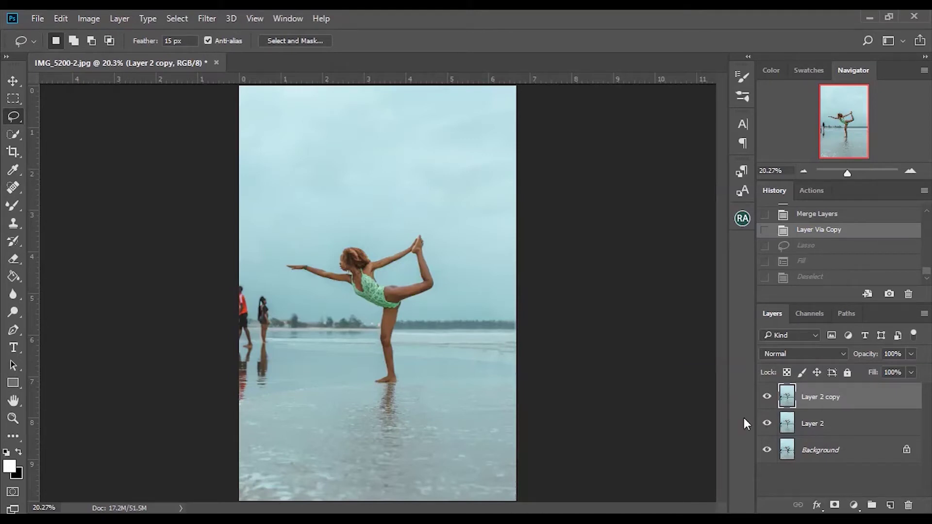
- Quick-select the sky and water around the two remaining background people up to the woman's outline, and add a new layer
click(15, 135)
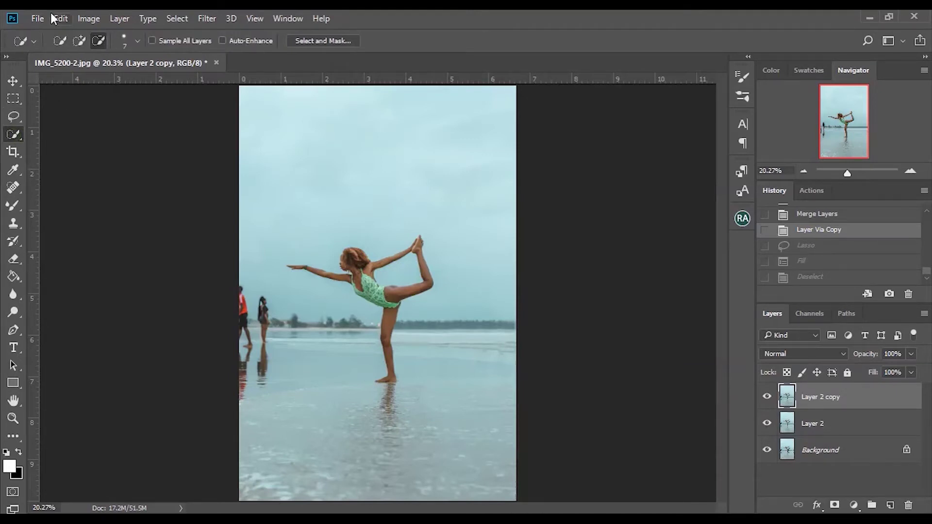
click(80, 40)
mouse_move(237, 271)
mouse_down()
mouse_move(324, 320)
mouse_move(312, 353)
mouse_move(276, 361)
mouse_move(254, 415)
mouse_move(260, 408)
mouse_move(235, 362)
mouse_move(242, 285)
mouse_move(248, 395)
mouse_move(321, 403)
mouse_up()
click(890, 505)
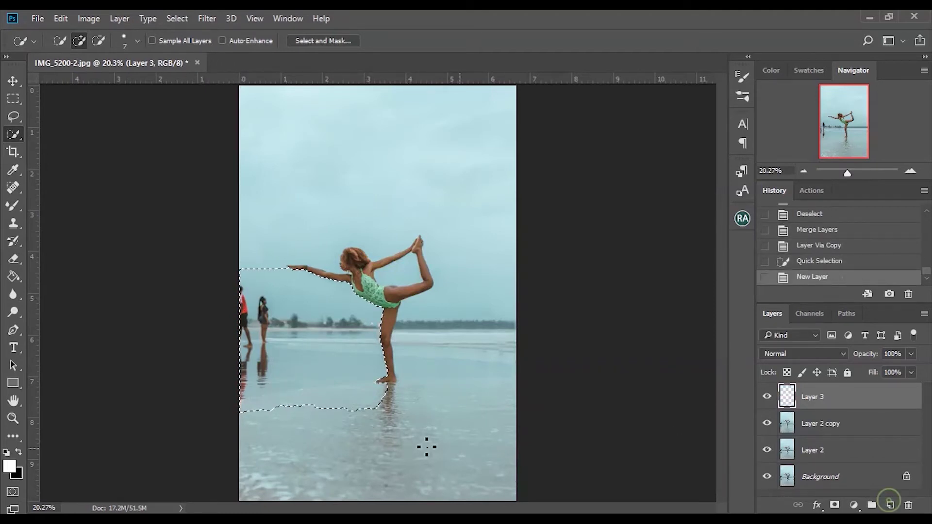
- Place a horizontal guide across the photo and align it with the shoreline below the distant trees
click(14, 223)
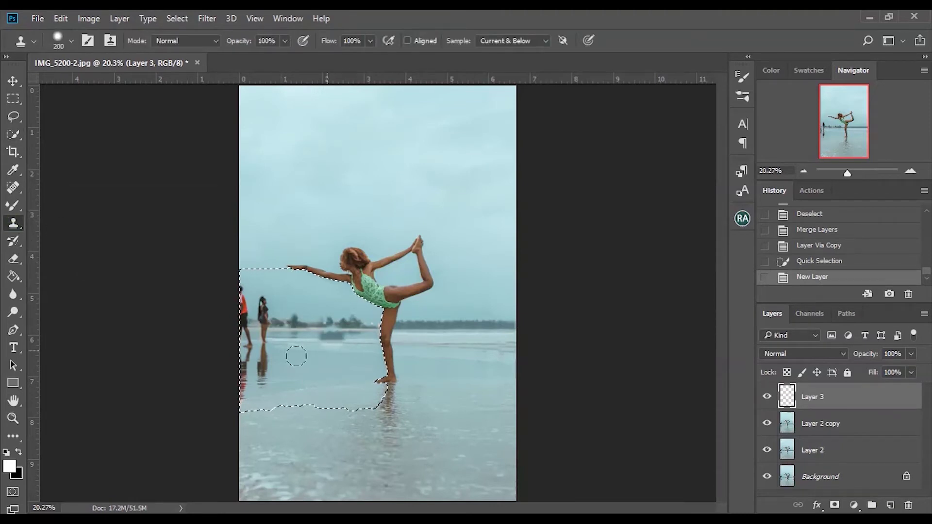
drag(296, 78, 311, 328)
key(ctrl+plus)
key(ctrl+plus)
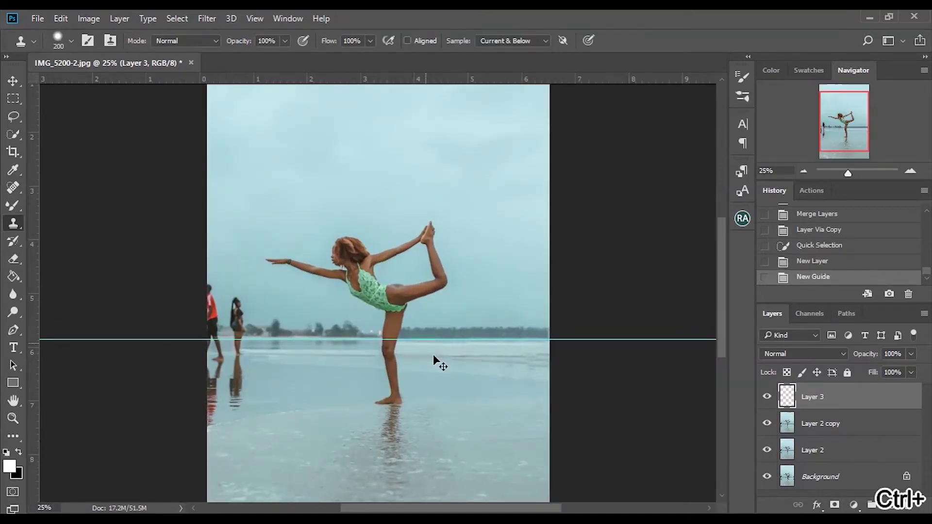
key(ctrl+plus)
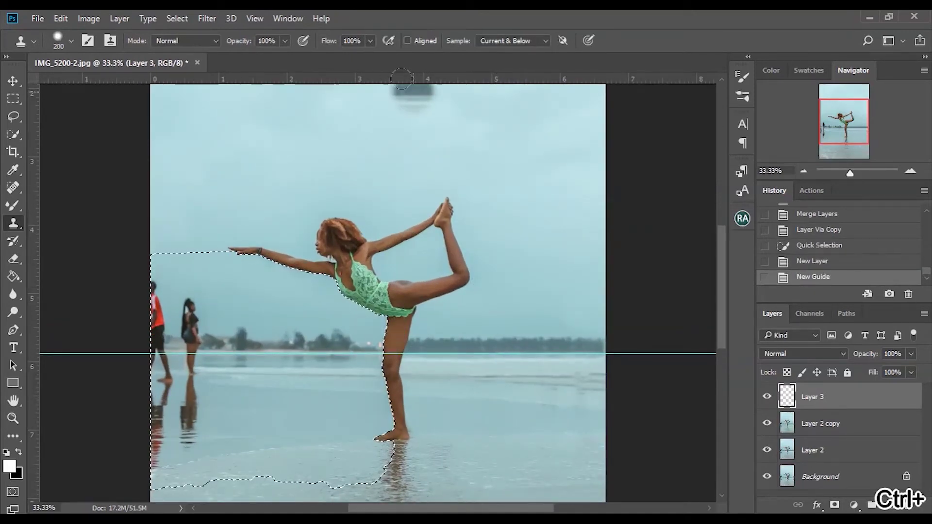
key(v)
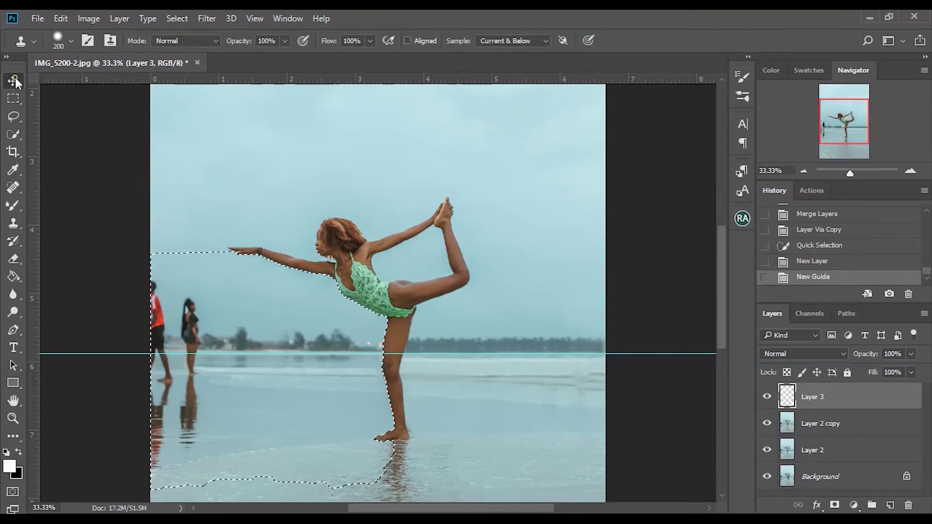
drag(562, 354, 562, 350)
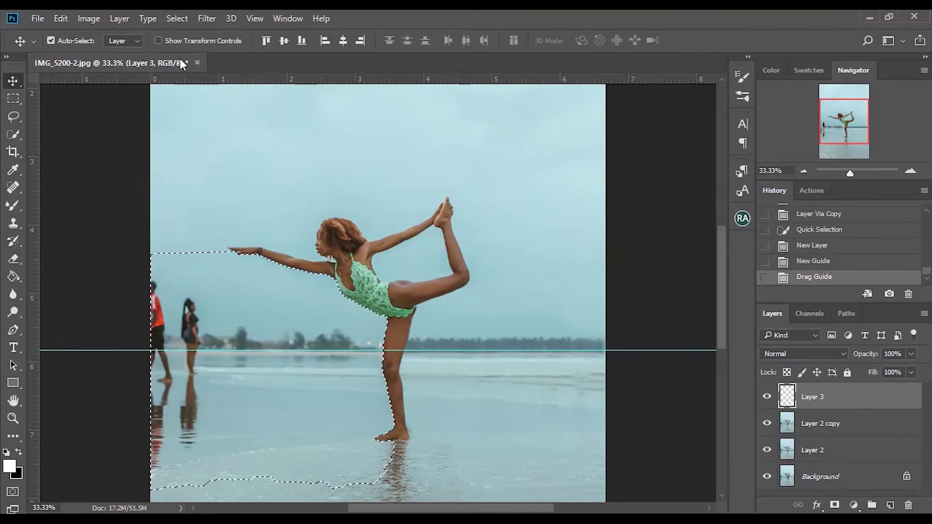
- Clone Stamp the trees, shoreline and water over the two background people with an enlarged brush, matching the guide
click(14, 224)
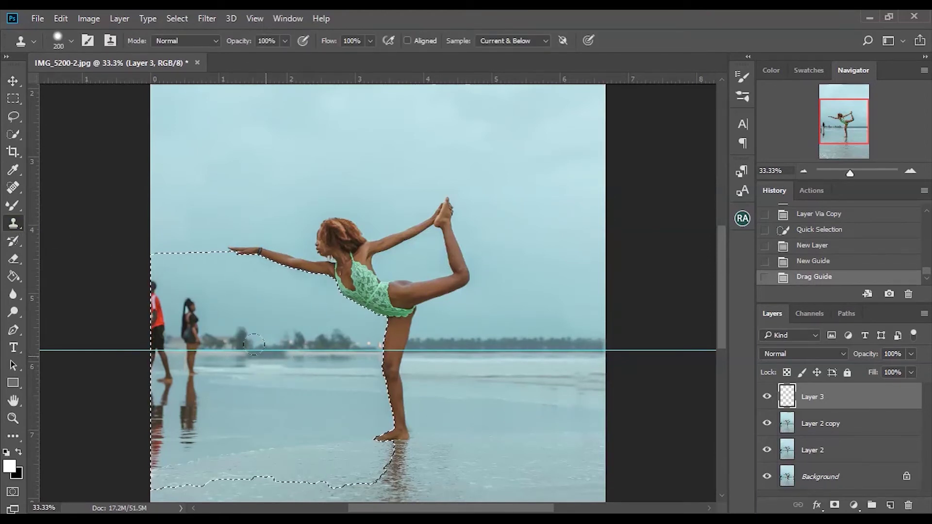
key(bracketright)
key(bracketright)
drag(232, 322, 199, 290)
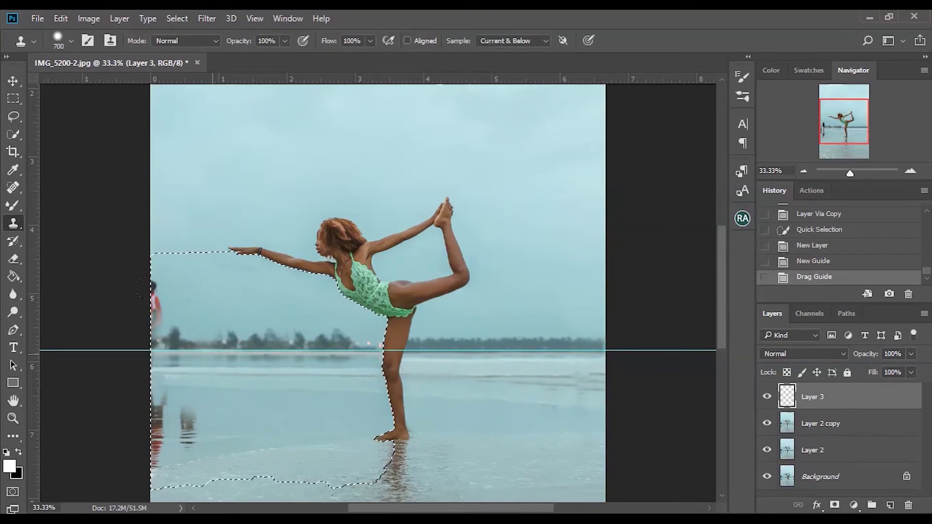
click(210, 350)
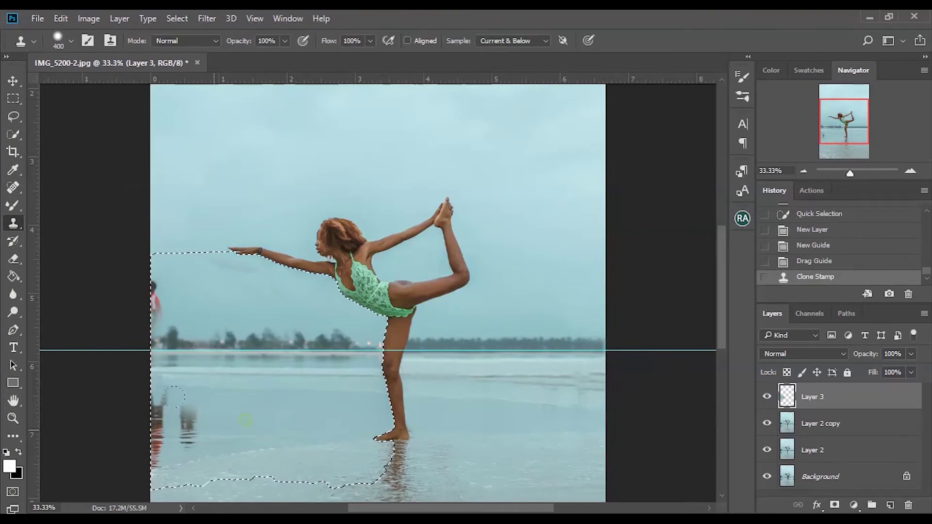
- Clone clean water over the two people's reflections and clean sky over the remains of the red-shirted person
mouse_move(166, 395)
mouse_down()
mouse_move(129, 403)
mouse_move(294, 420)
mouse_up()
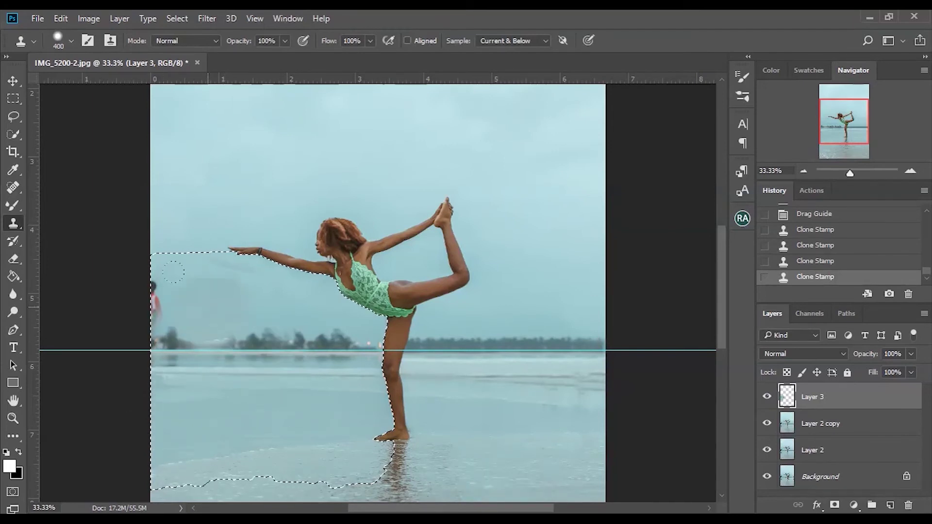
alt+click(198, 294)
click(153, 296)
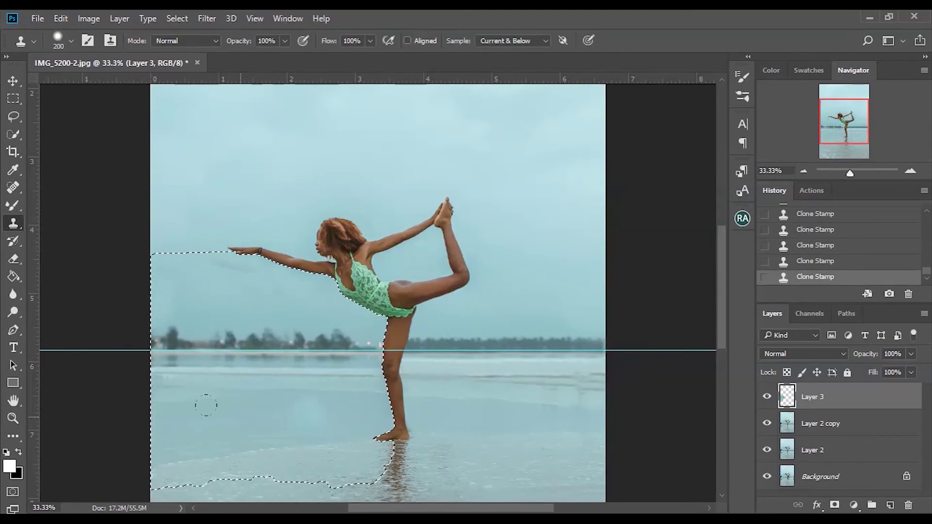
- Set the Clone Stamp brush to 300 and rework the cloned treeline and water near the photo's edge
key(bracketright)
key(bracketright)
drag(243, 367, 191, 319)
alt+click(191, 319)
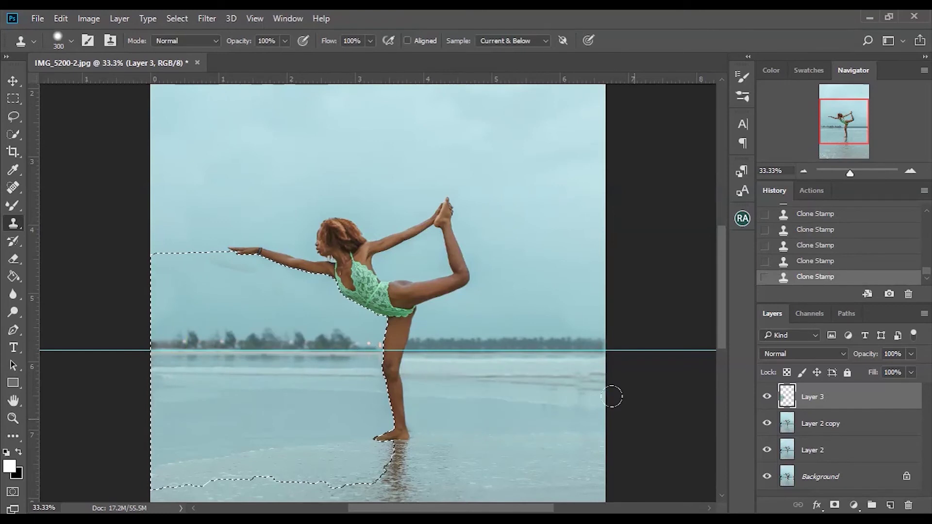
- Reduce the Clone Stamp brush to 175 and clone clean sky over the smudge below the woman's outstretched hand
key(ctrl+0)
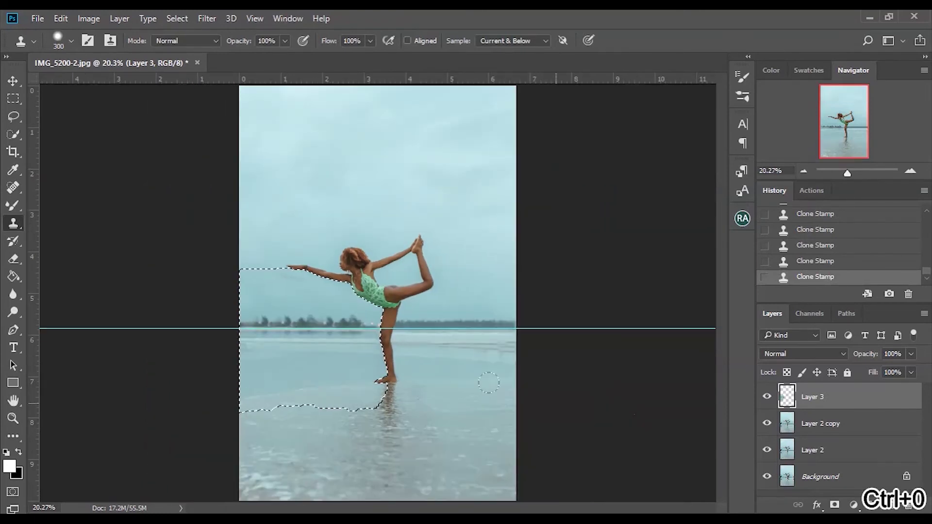
key(ctrl+plus)
key(ctrl+plus)
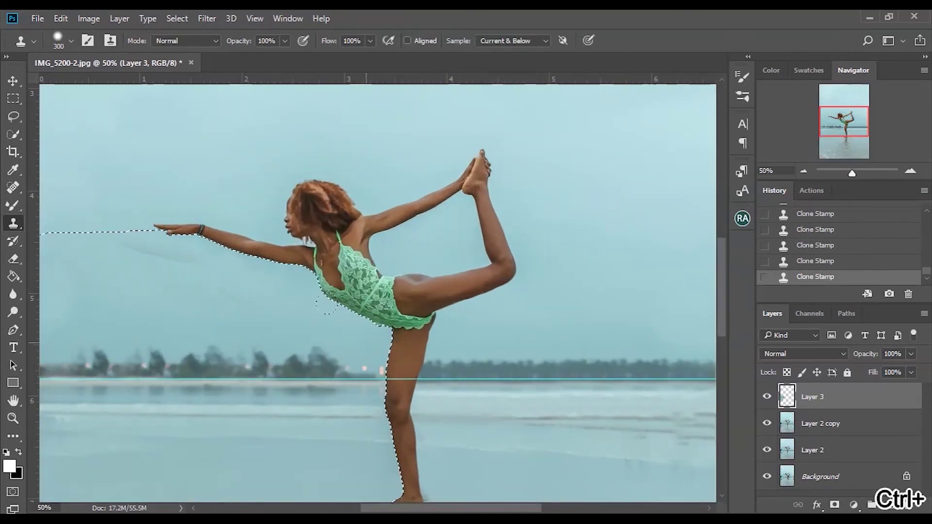
key(bracketleft)
key(bracketleft)
key(bracketleft)
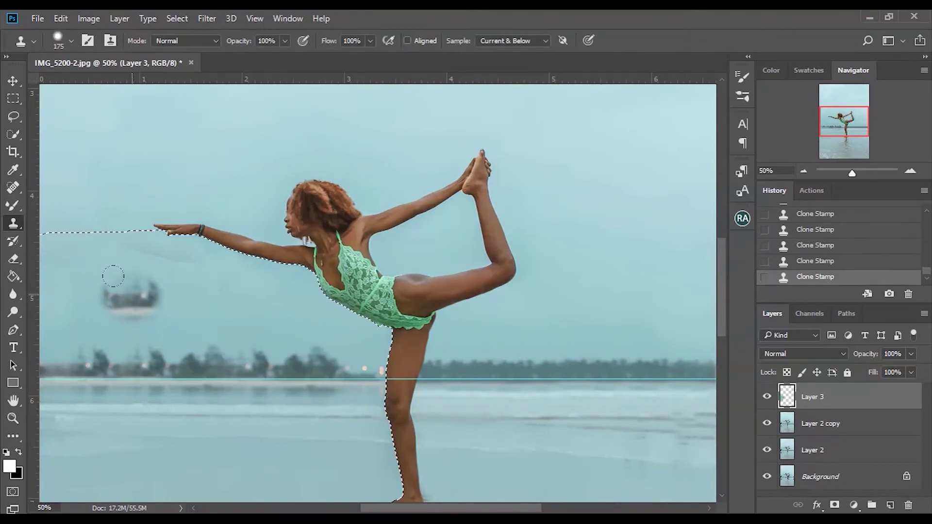
alt+click(131, 296)
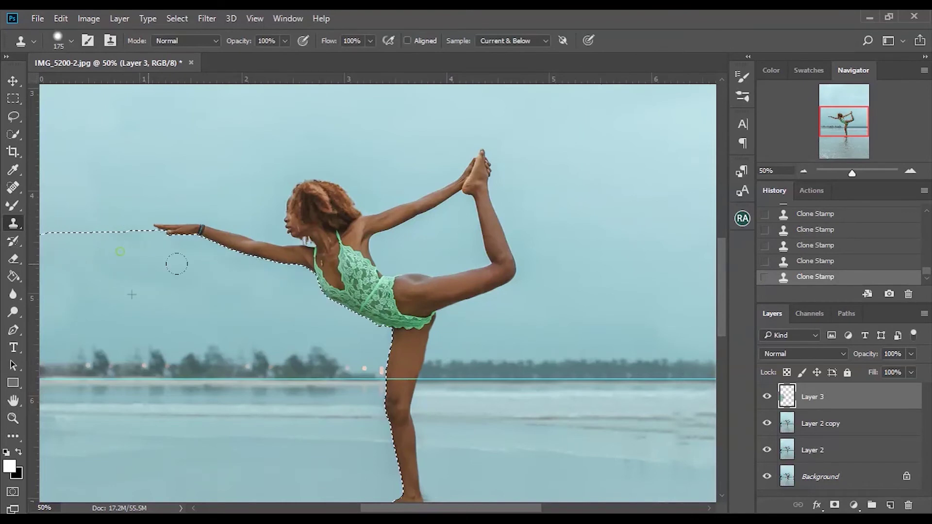
key(ctrl+0)
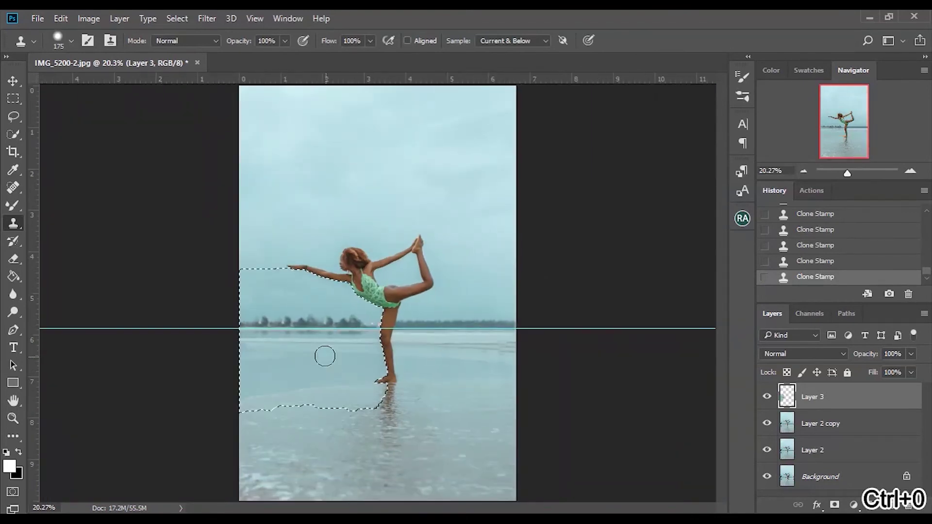
- Deselect the area beside the woman and clear all guides from the photo
key(ctrl+d)
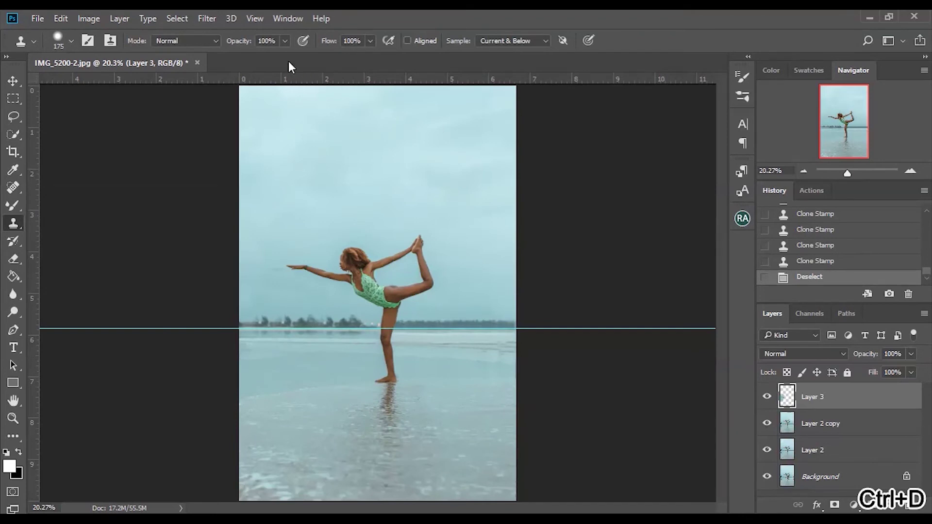
click(265, 18)
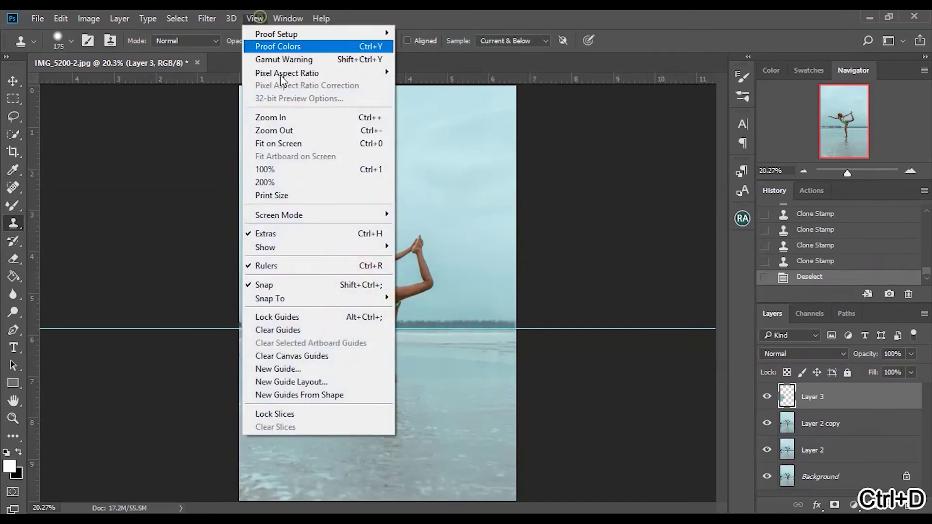
click(304, 328)
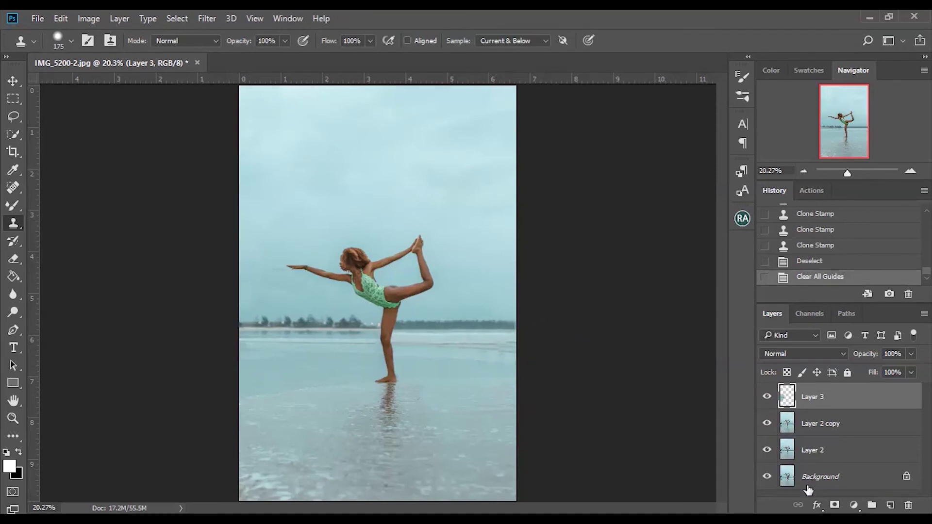
- Compare the retouched photo with the original by toggling all layers above the Background
alt+click(767, 477)
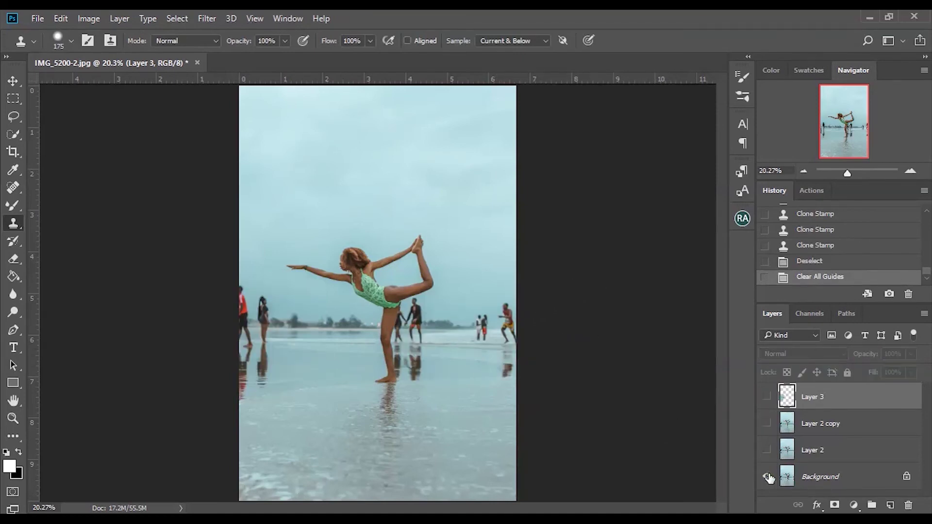
alt+click(767, 477)
alt+click(767, 477)
alt+click(767, 477)
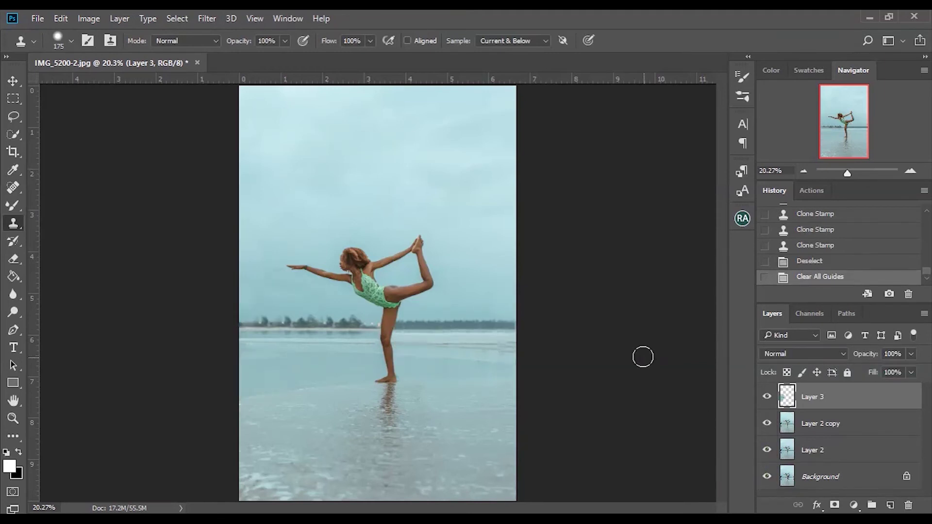